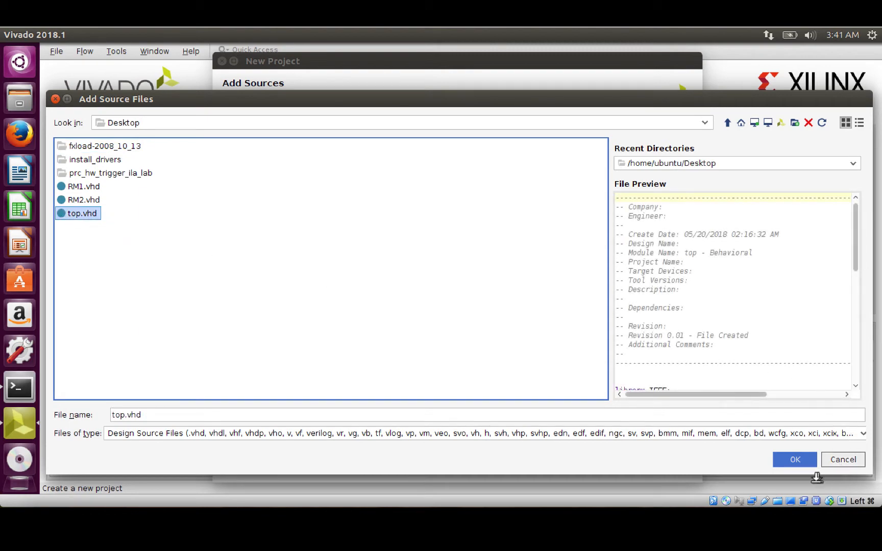
Add top.vhd and RM1.vhd from the Desktop as the new project's source files
left_click(795, 459)
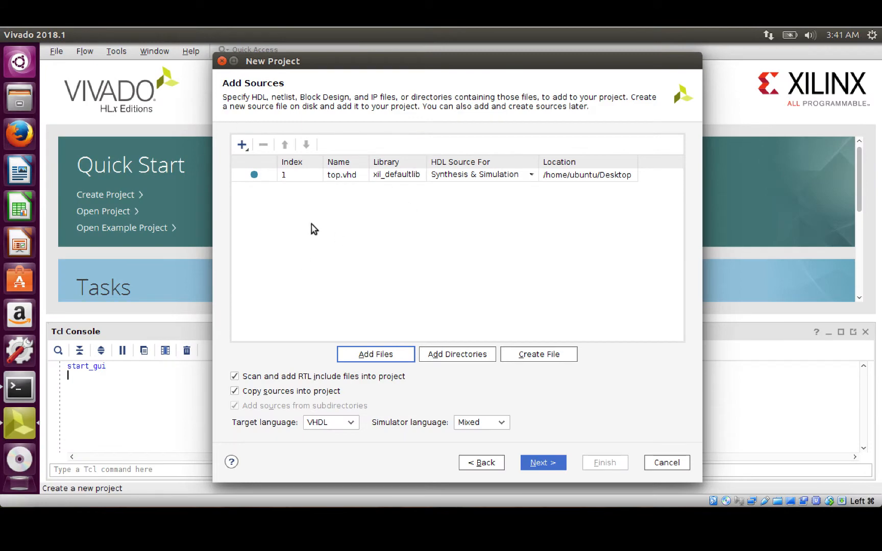
left_click(377, 355)
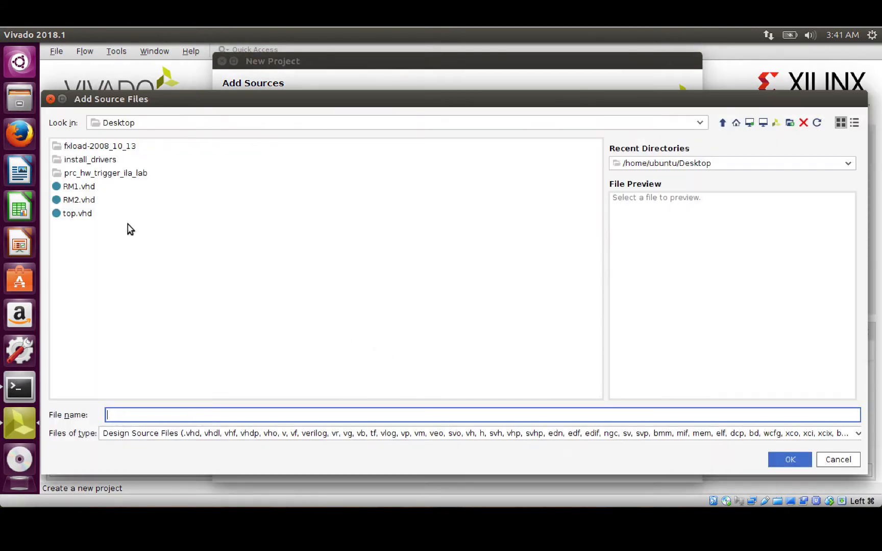
left_click(81, 189)
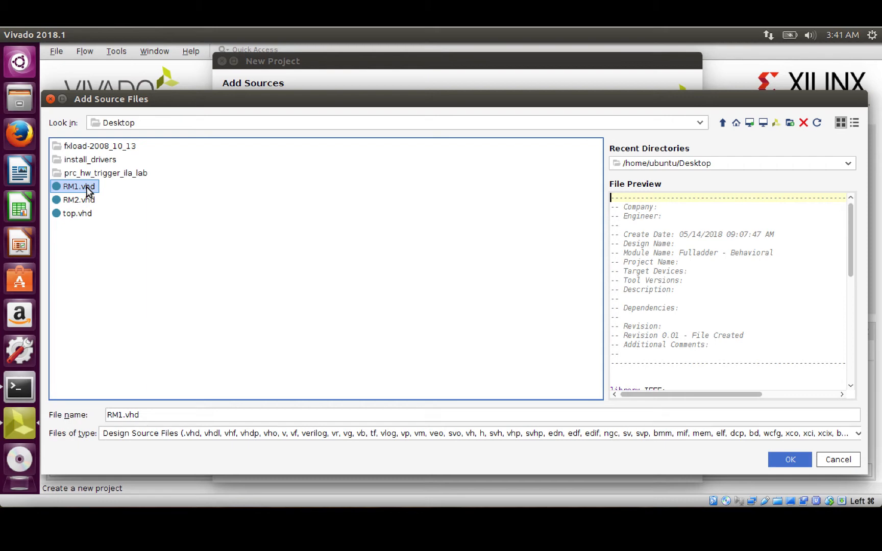
left_click(795, 459)
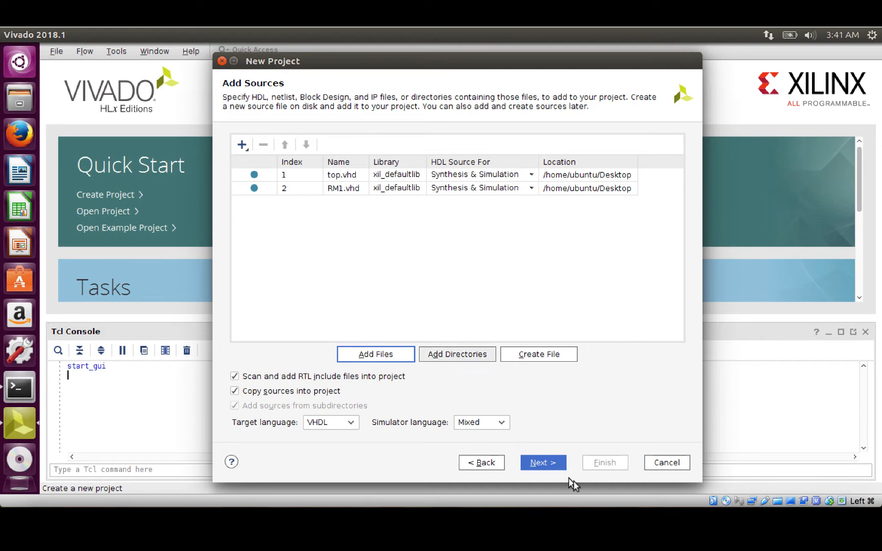
left_click(550, 463)
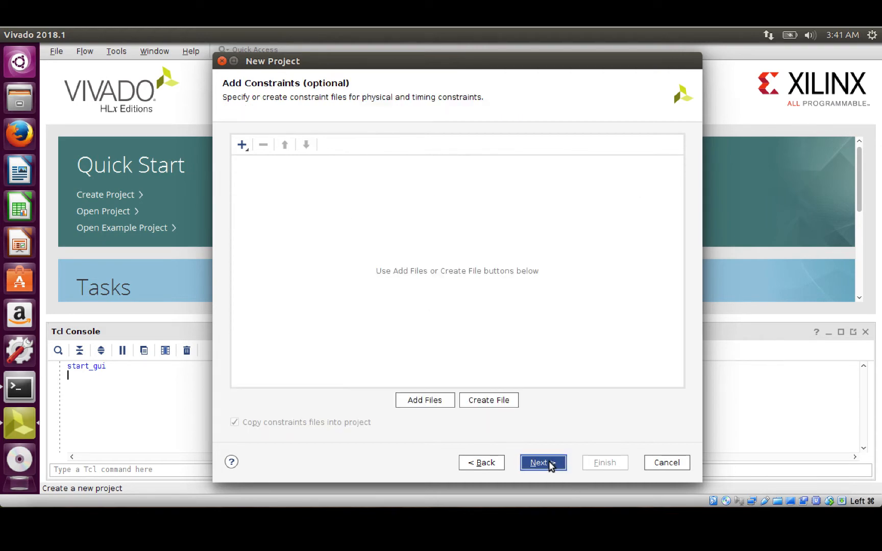
Add the constraint file ZYBO_Master.xdc from the Desktop to the new project
left_click(429, 401)
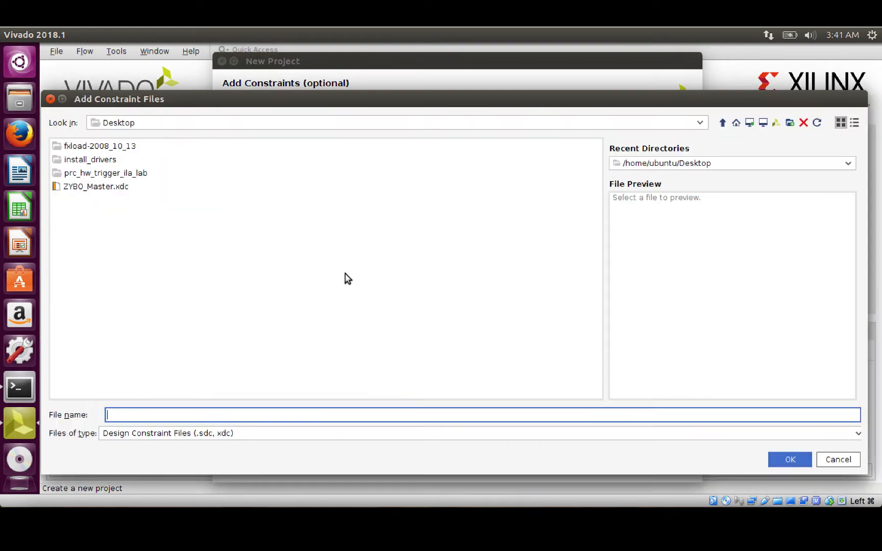
left_click(73, 188)
double_click(73, 188)
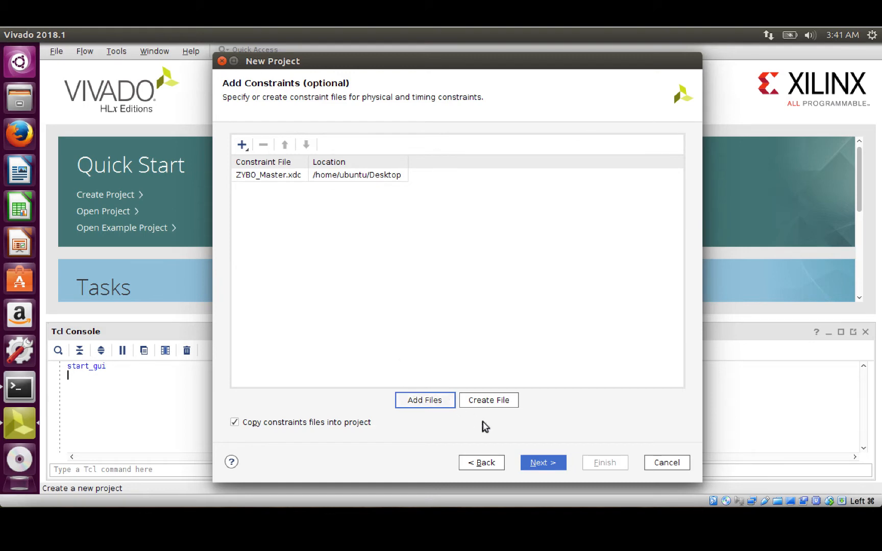
left_click(543, 463)
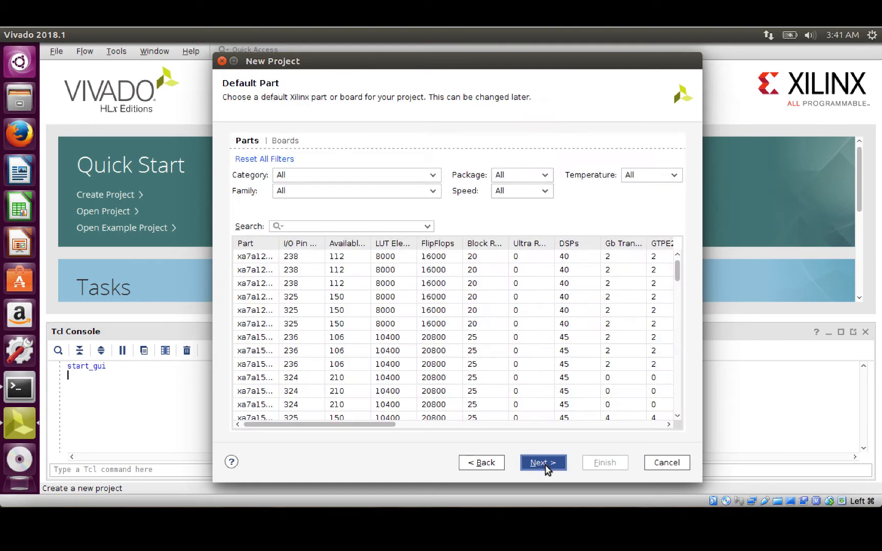
Choose the Zybo board as the default part and finish creating the project
left_click(285, 143)
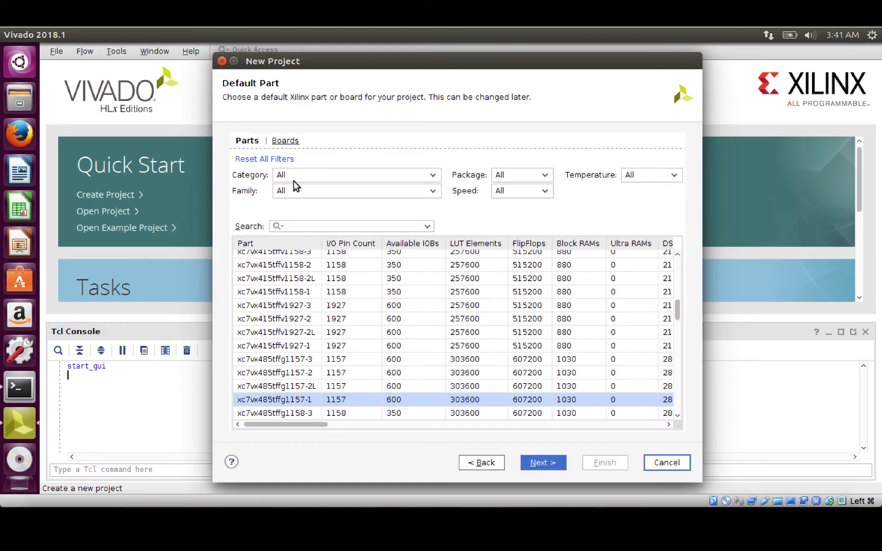
left_click(299, 401)
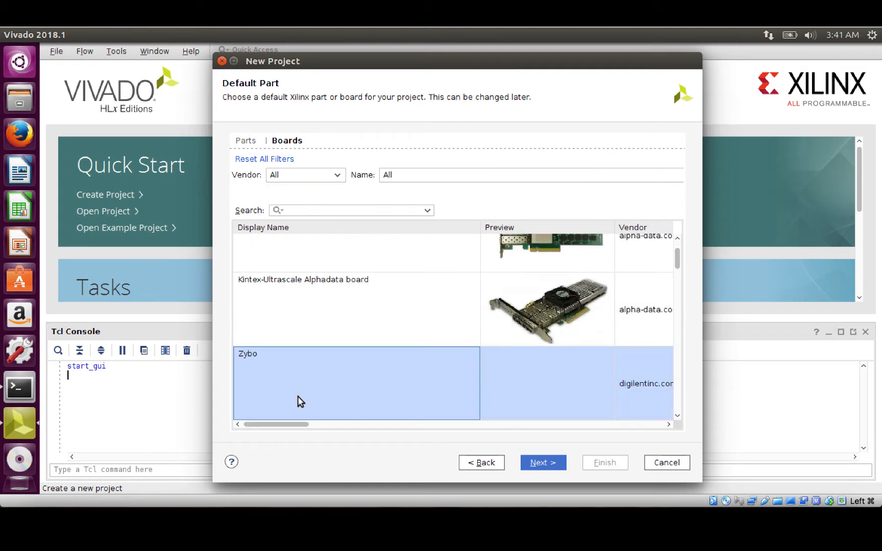
left_click(538, 464)
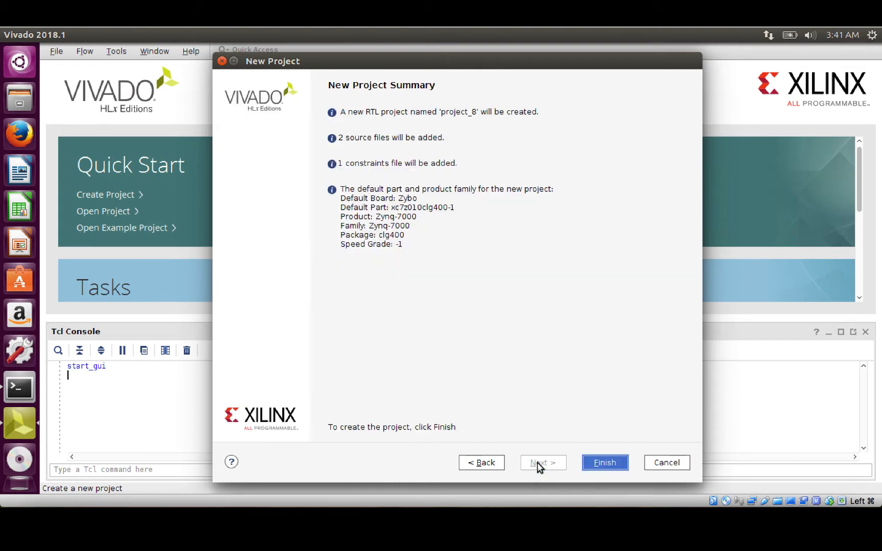
left_click(610, 464)
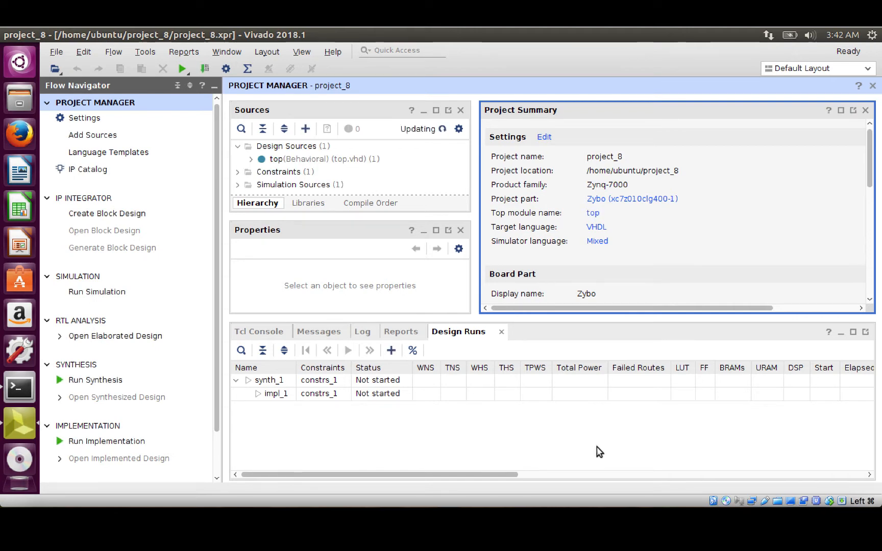
Expand the top design source and convert the project to enable Partial Reconfiguration
left_click(251, 160)
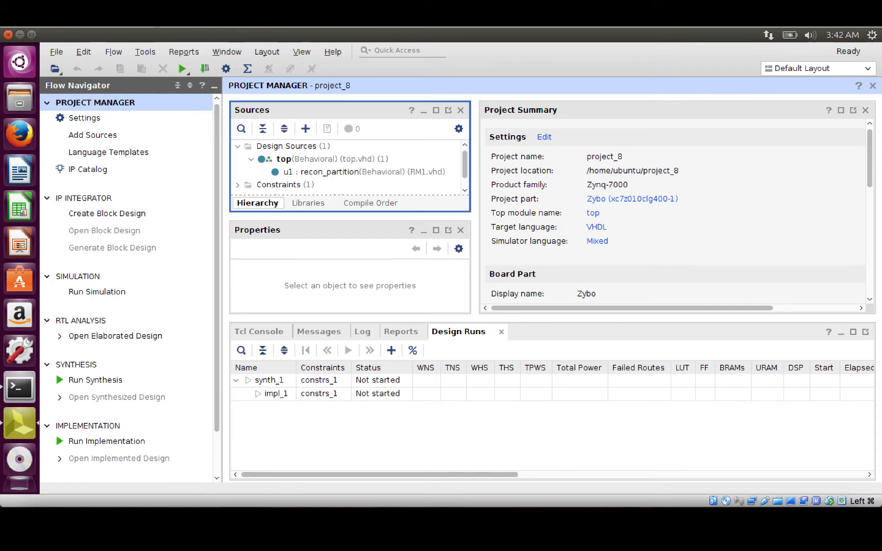
left_click(141, 55)
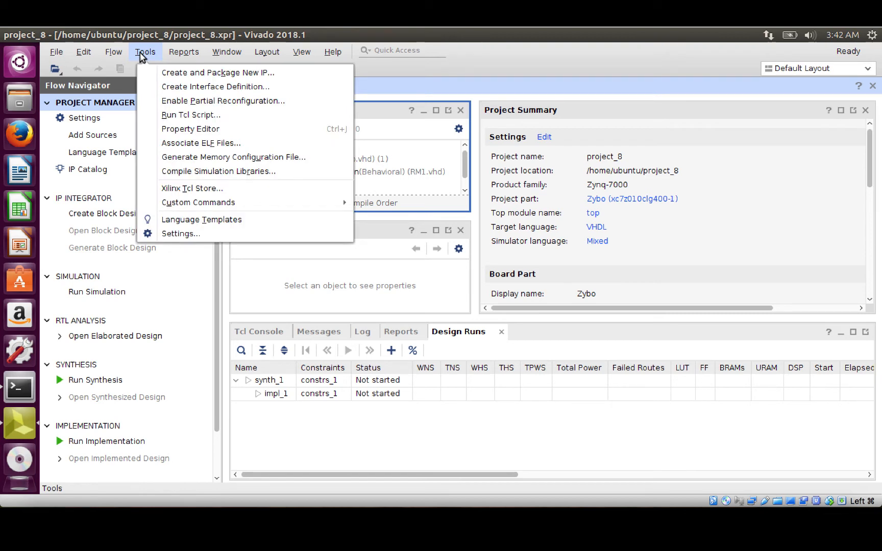
left_click(172, 103)
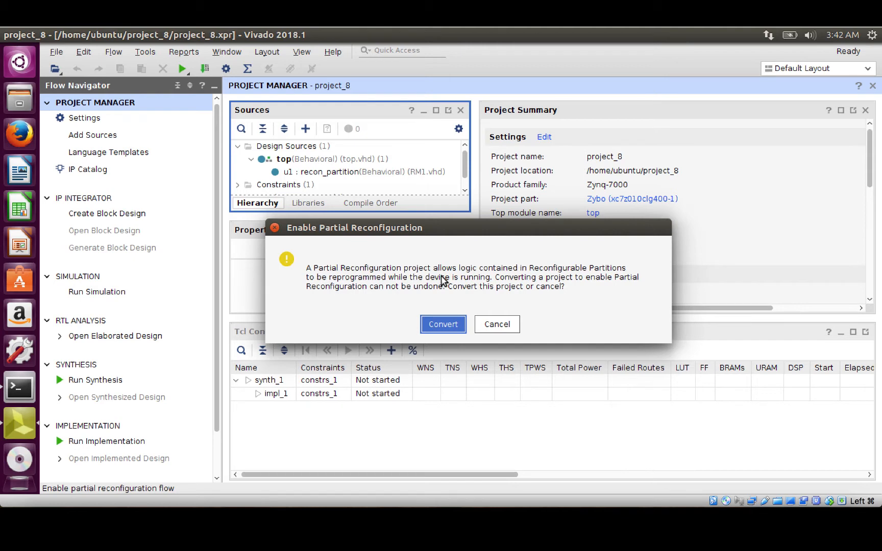
left_click(443, 321)
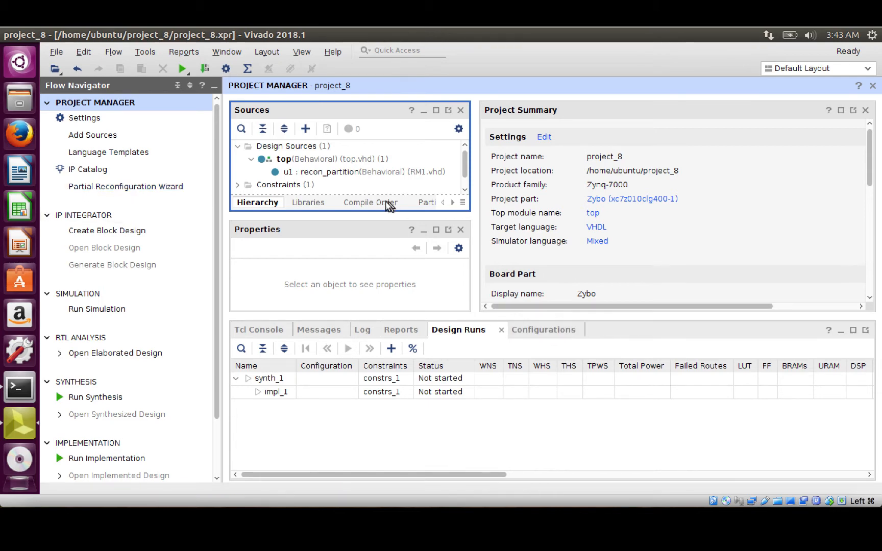
Create a partition definition named RP from the u1 recon_partition instance, with RM1 as its reconfigurable module name
left_click(310, 171)
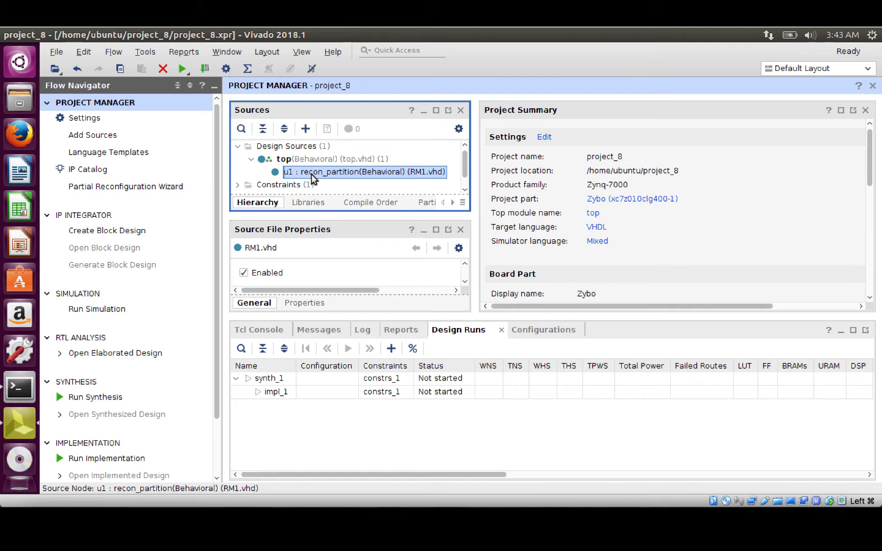
right_click(313, 179)
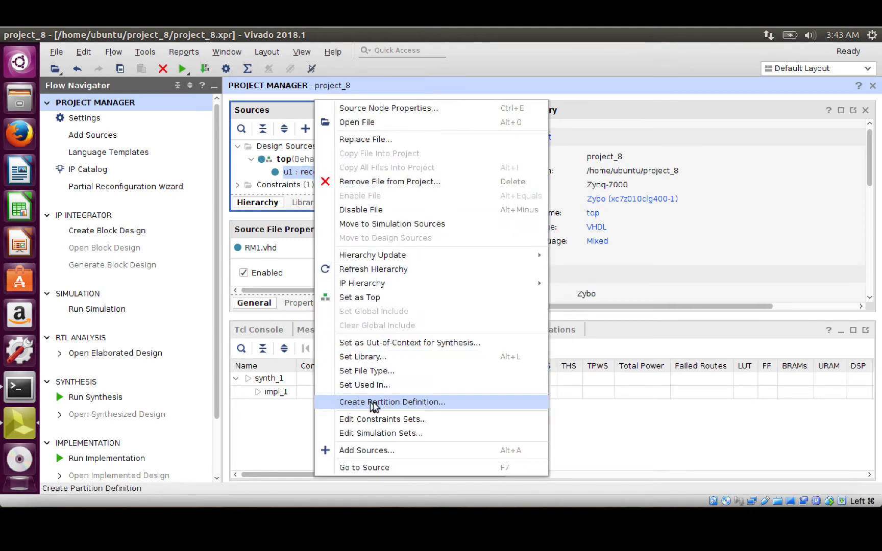
left_click(393, 402)
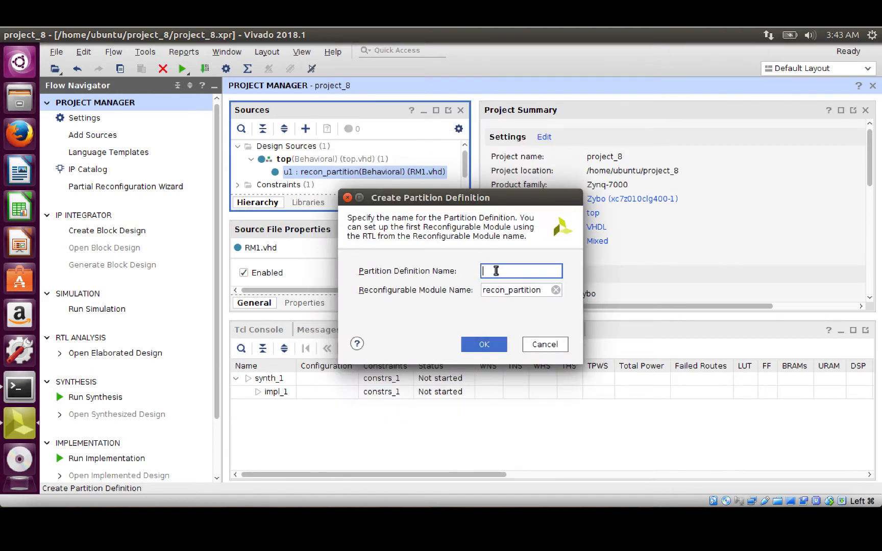
type("RP")
left_click(555, 290)
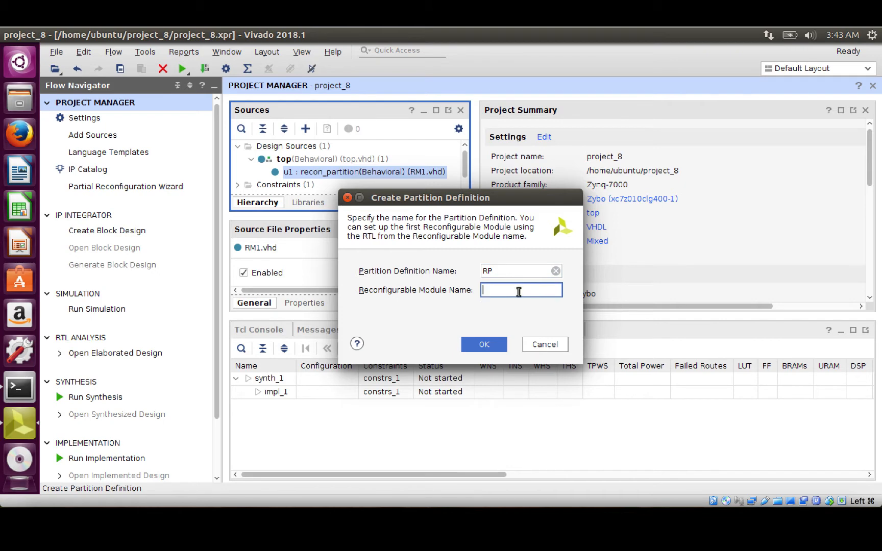
type("R")
type("M!")
key("BackSpace")
type("1")
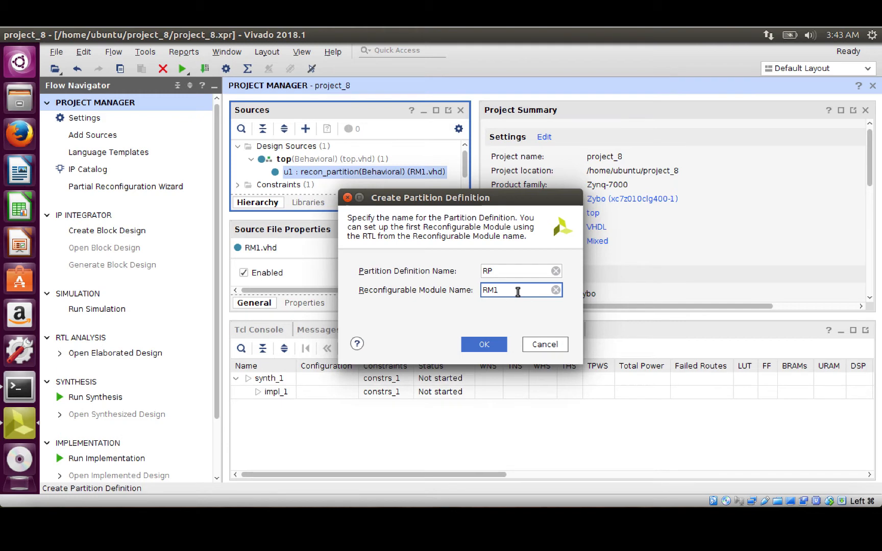
left_click(485, 345)
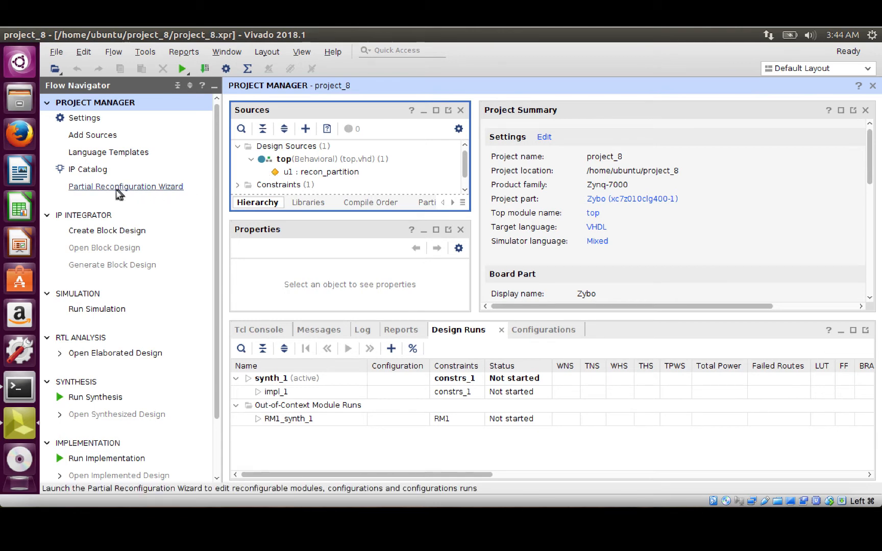
Start a new reconfigurable module in the Partial Reconfiguration Wizard and add RM2.vhd as its source
left_click(87, 189)
left_click(608, 424)
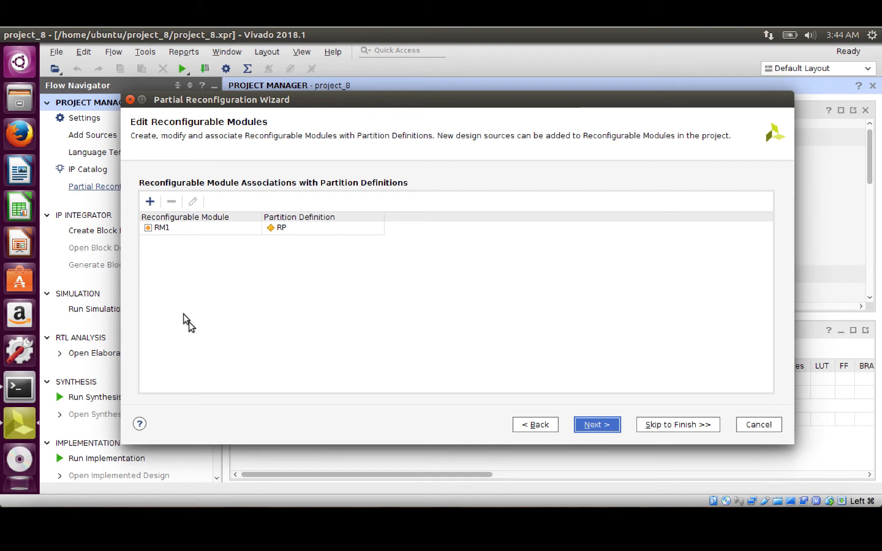
left_click(150, 202)
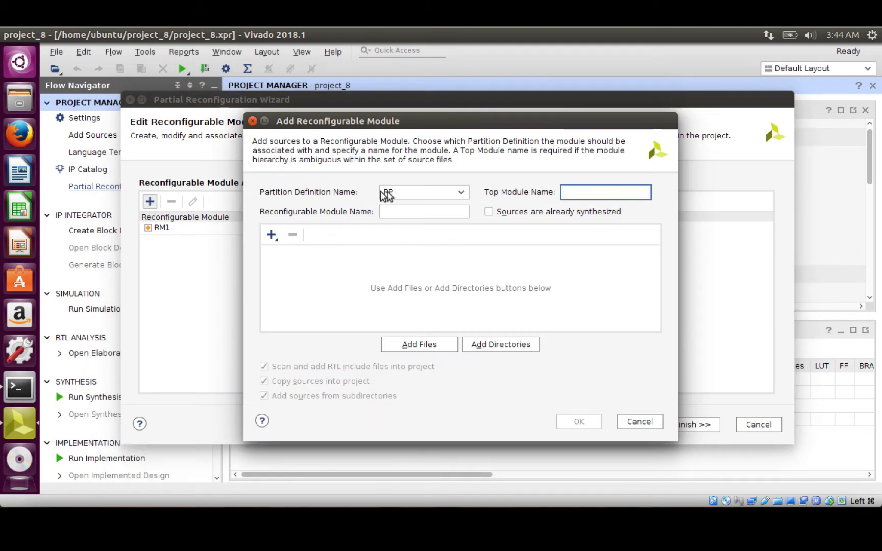
left_click(418, 345)
left_click(70, 218)
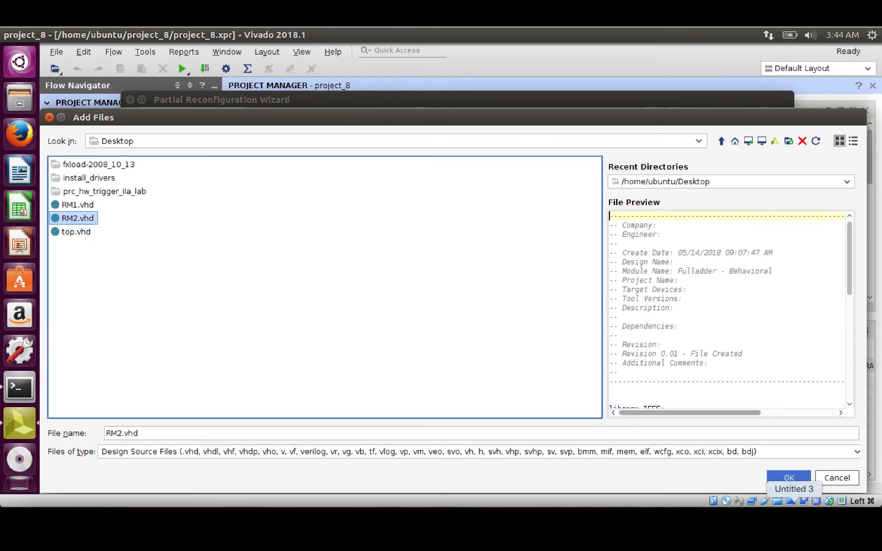
left_click(788, 478)
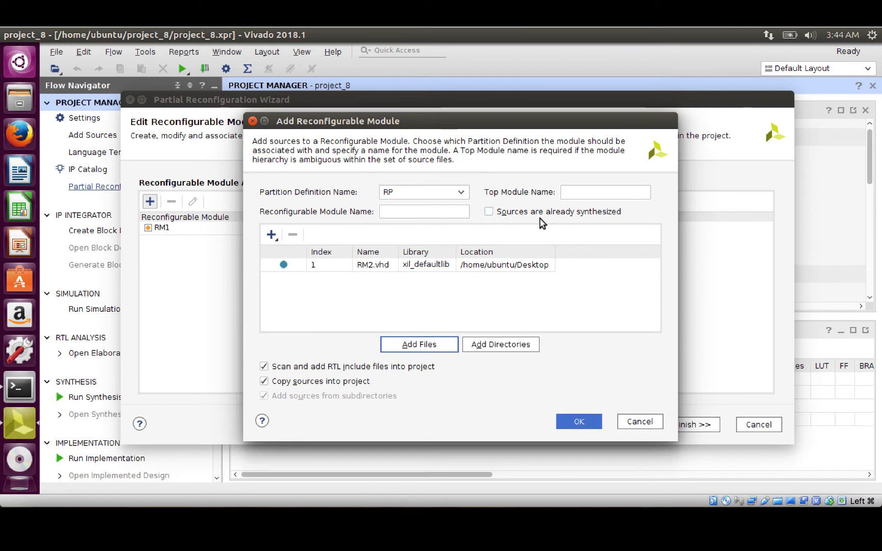
Name the new reconfigurable module RM2 and add it to partition definition RP
left_click(565, 193)
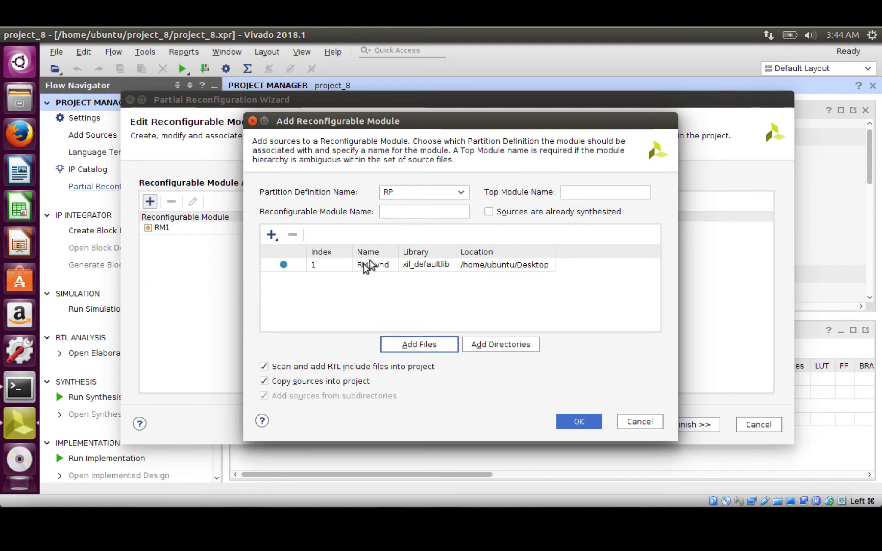
left_click(408, 212)
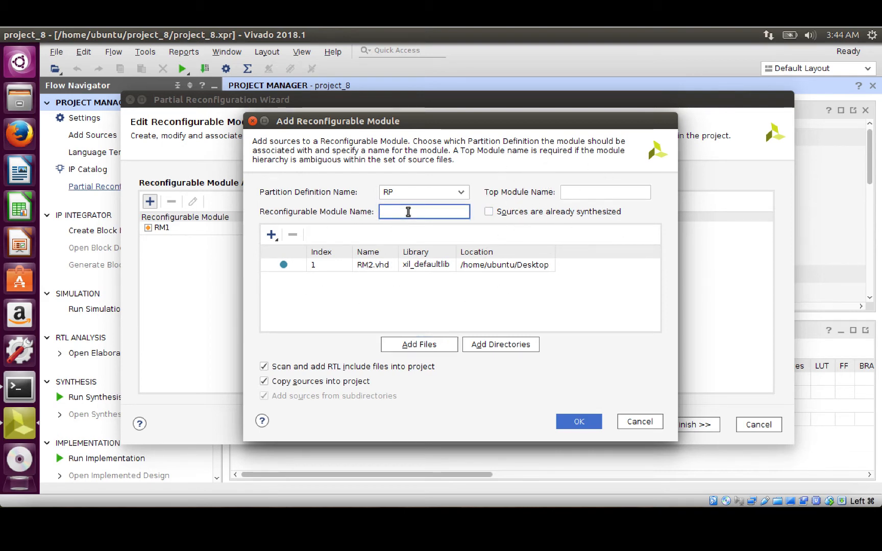
type("R")
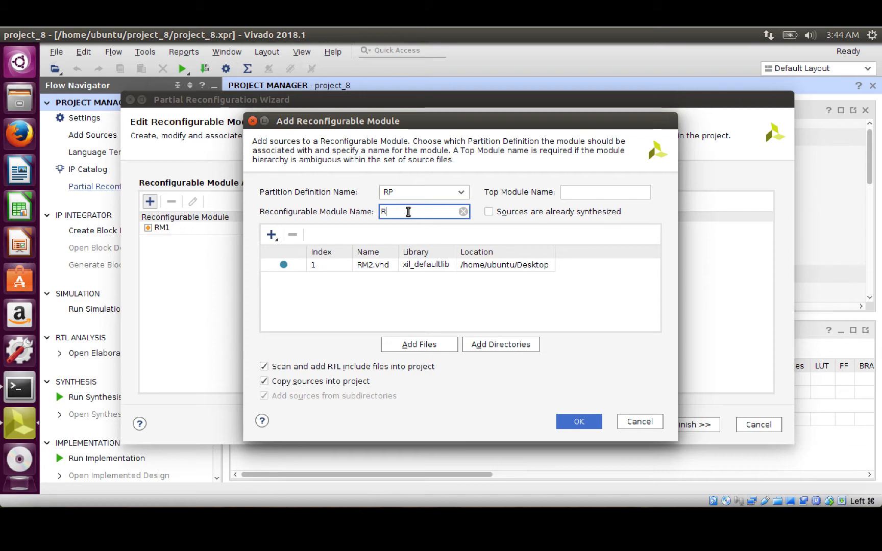
type("M2")
left_click(578, 422)
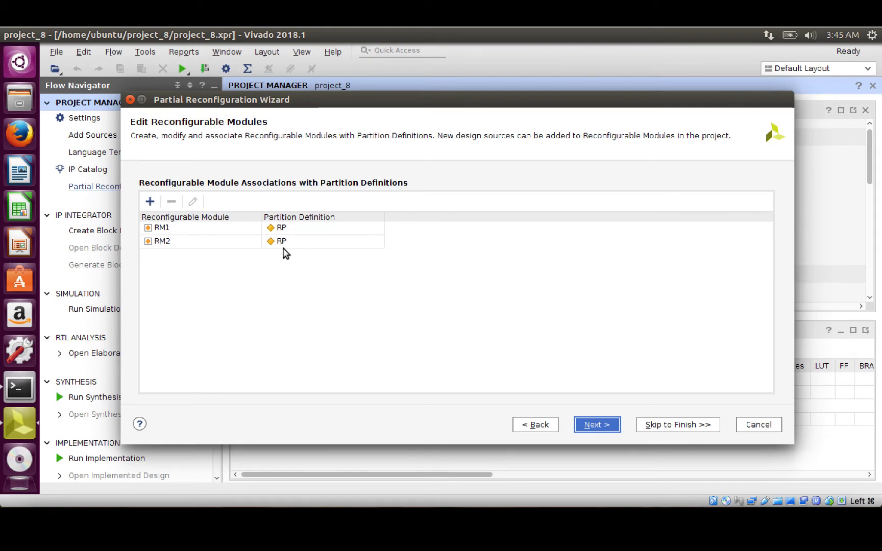
Automatically create the configurations and the configuration runs for the reconfigurable modules, and review the run settings
left_click(600, 427)
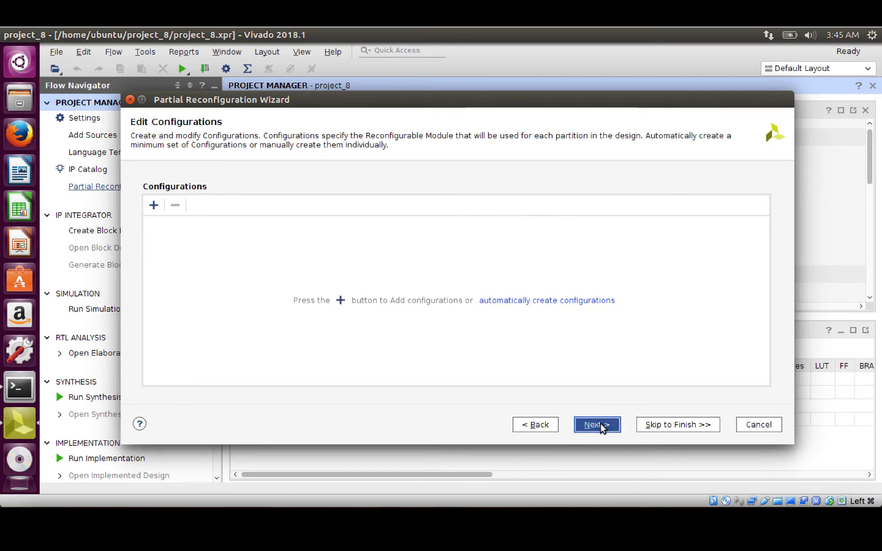
left_click(502, 305)
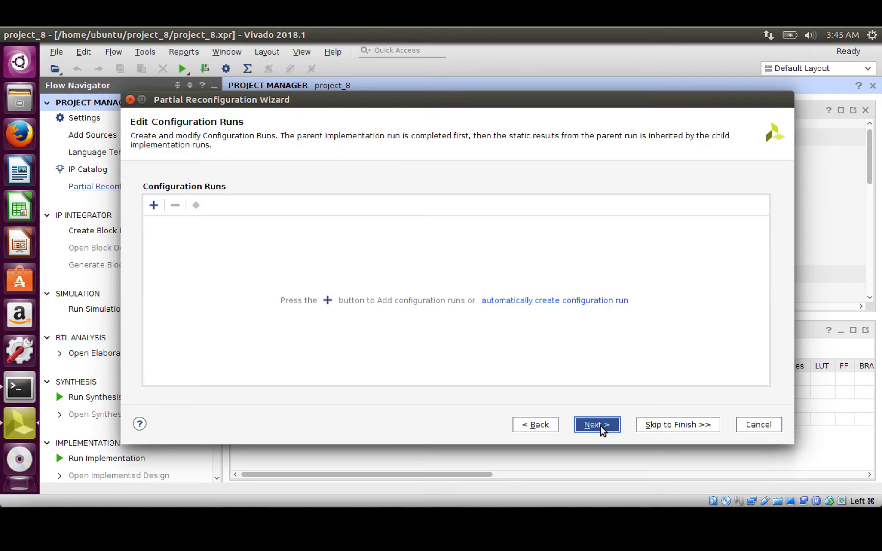
left_click(531, 301)
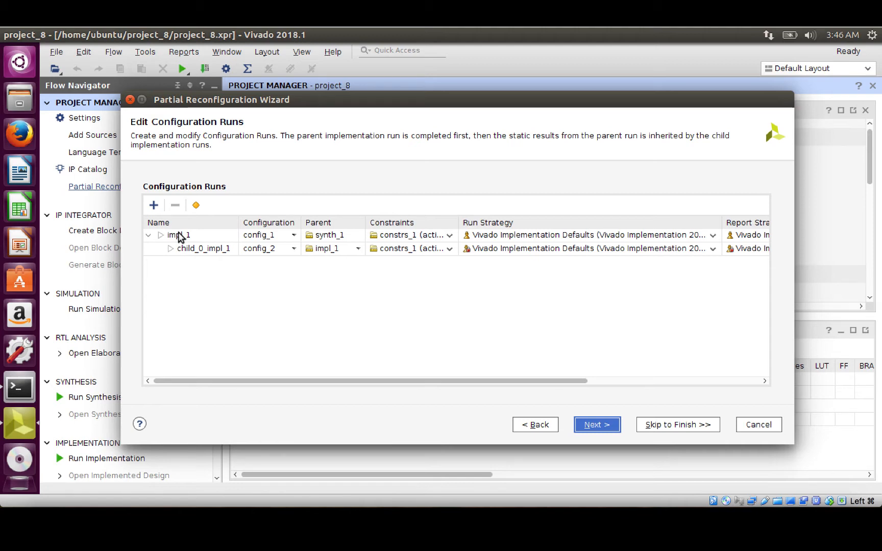
scroll(179, 236, "right", 10)
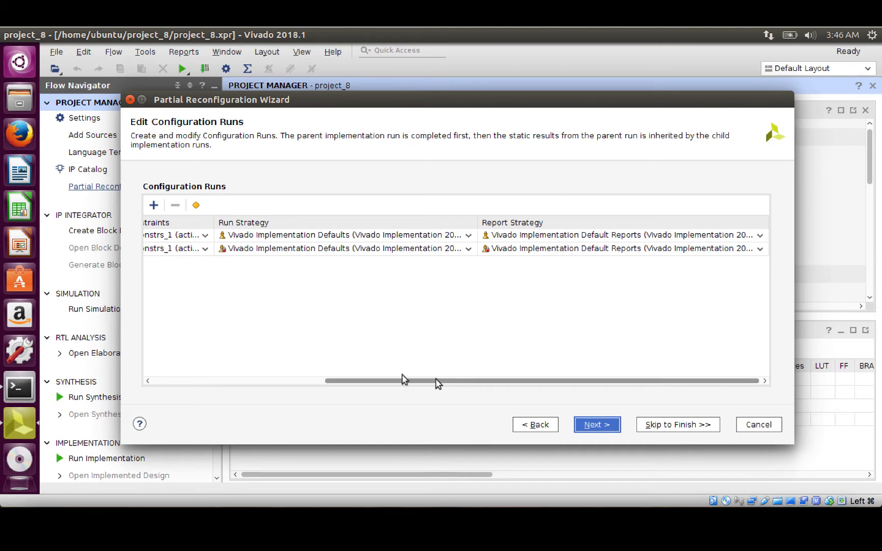
left_click_drag(450, 382, 279, 381)
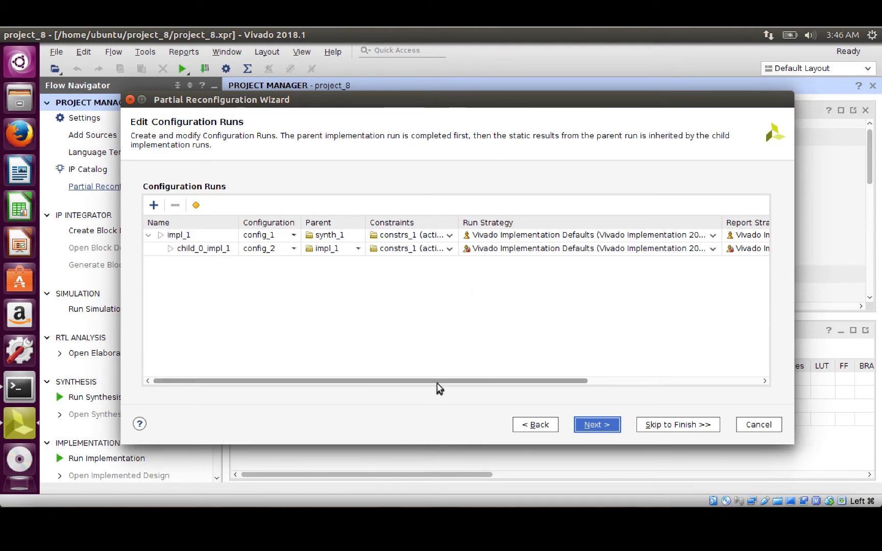
Review the run and report strategies of the configuration runs, and finish the wizard to apply the partial reconfiguration changes
left_click_drag(456, 381, 301, 331)
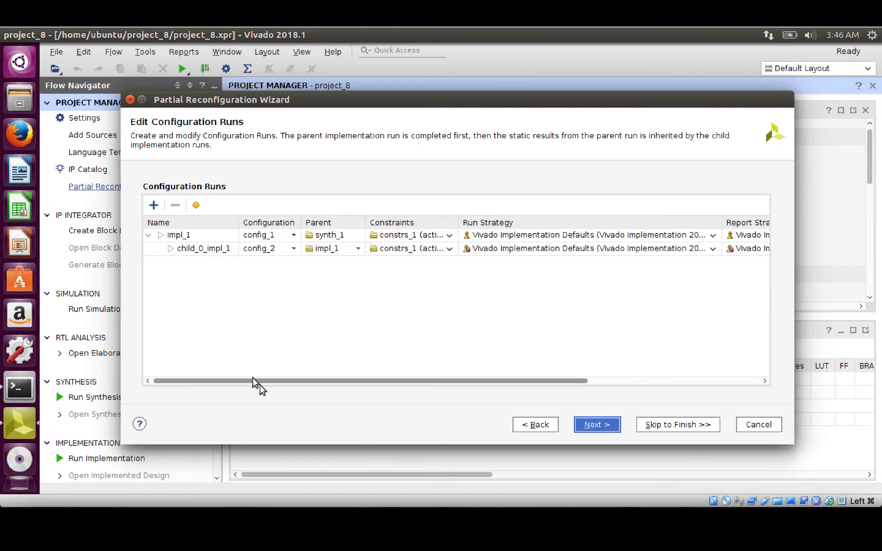
left_click_drag(292, 383, 319, 383)
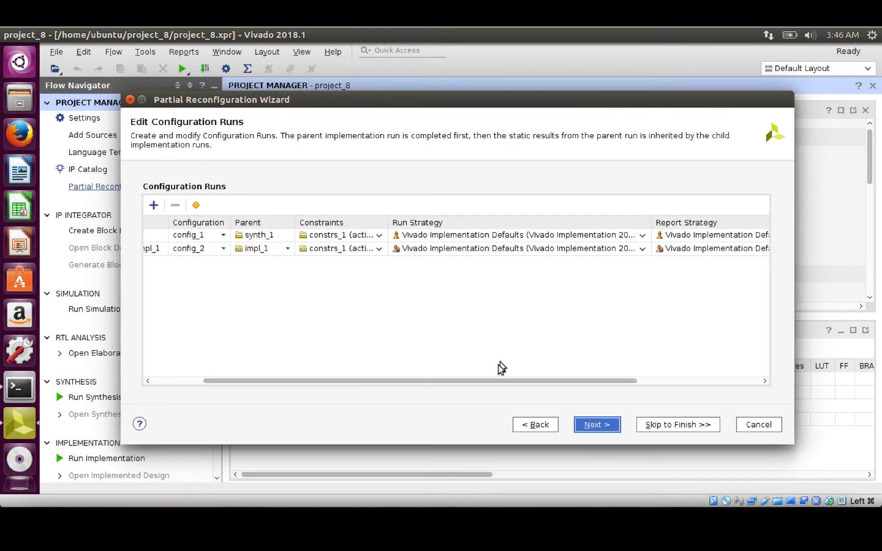
left_click_drag(493, 382, 700, 393)
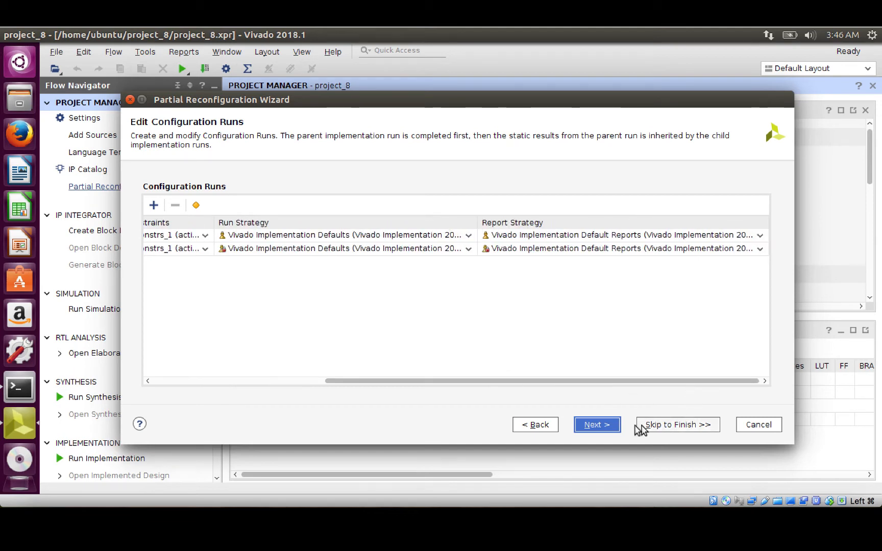
left_click(606, 425)
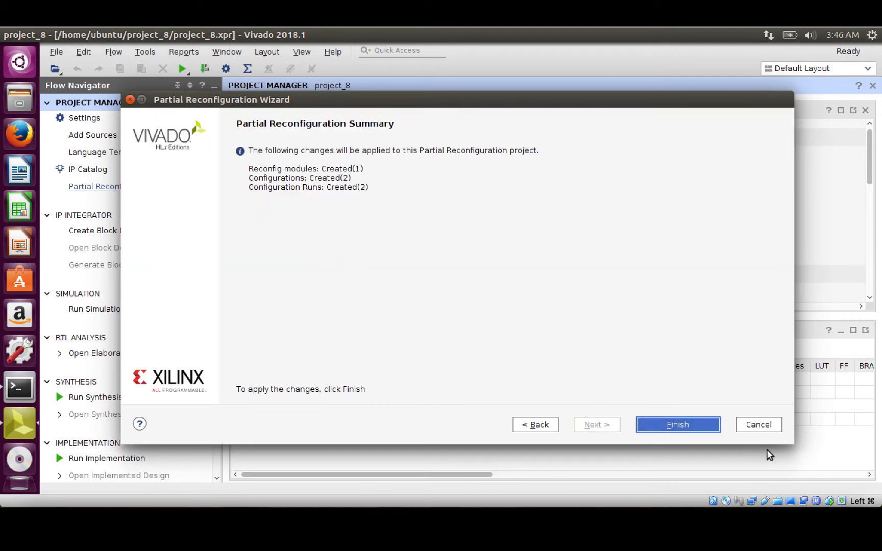
left_click(678, 425)
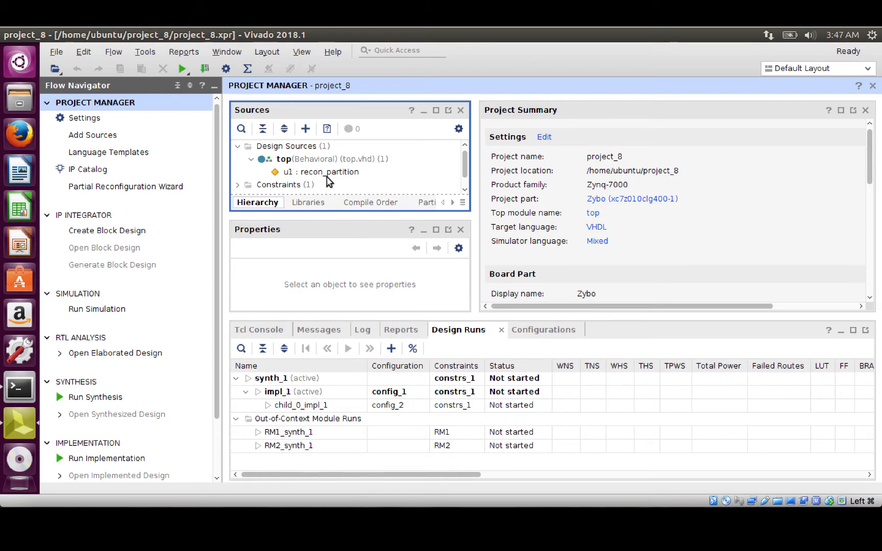
Run synthesis for the top design and its reconfigurable modules, and open the synthesized design
right_click(301, 175)
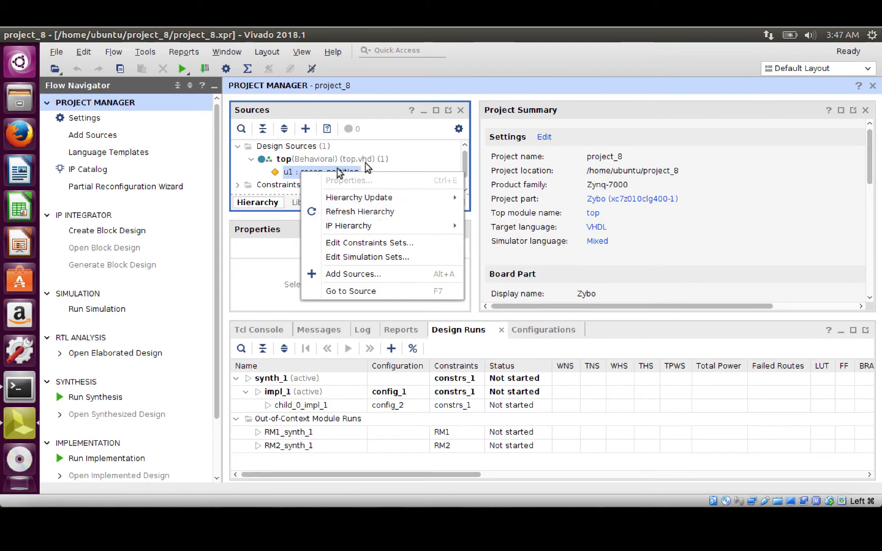
left_click(240, 166)
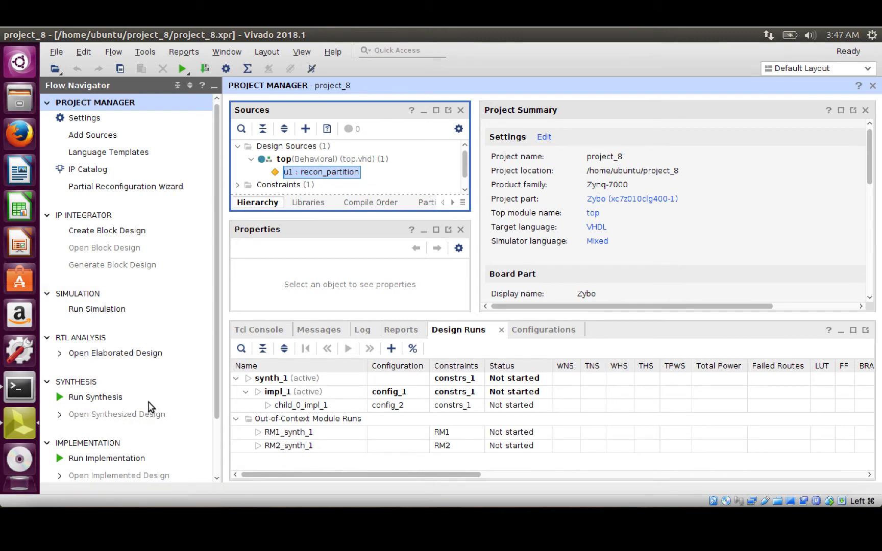
left_click(104, 398)
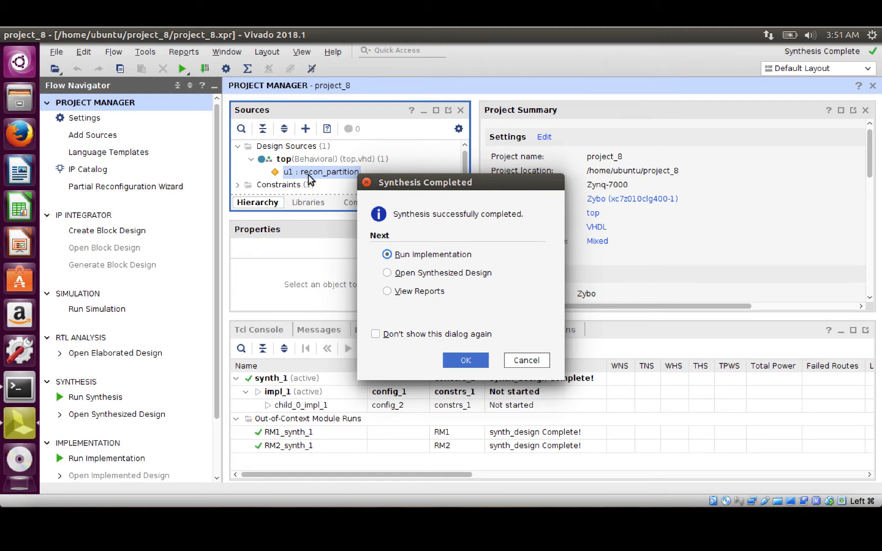
left_click(423, 274)
left_click(465, 360)
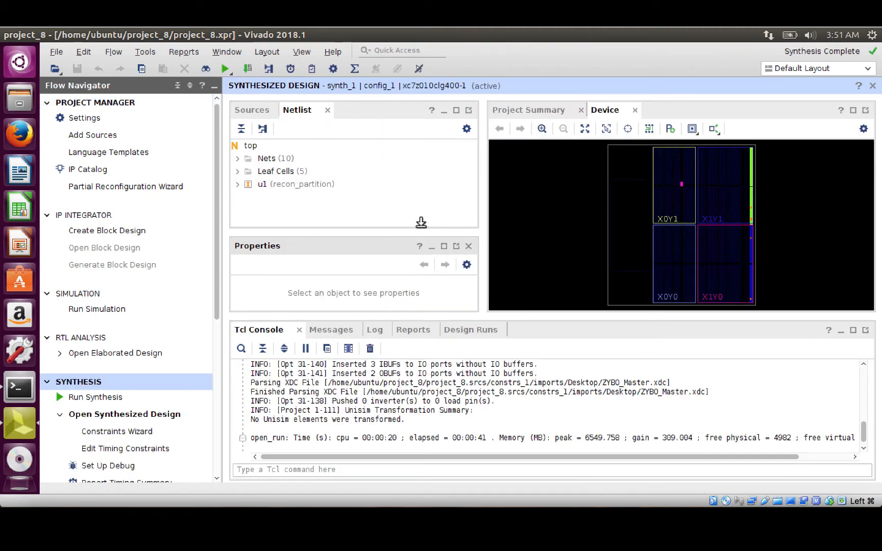
Draw a small Pblock for the u1 recon_partition cell in clock region X1Y0, covering slices SLICE_X32Y28:SLICE_X33Y33
left_click(270, 185)
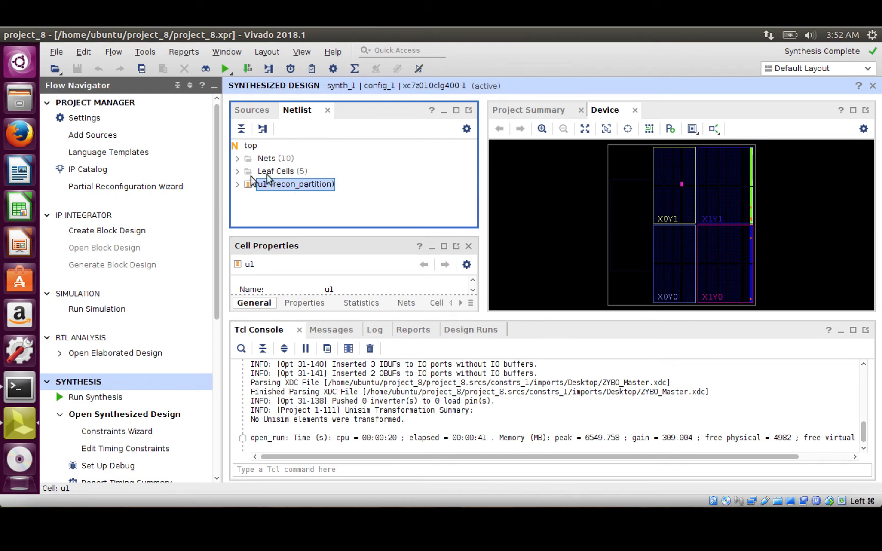
right_click(278, 187)
mouse_move(350, 230)
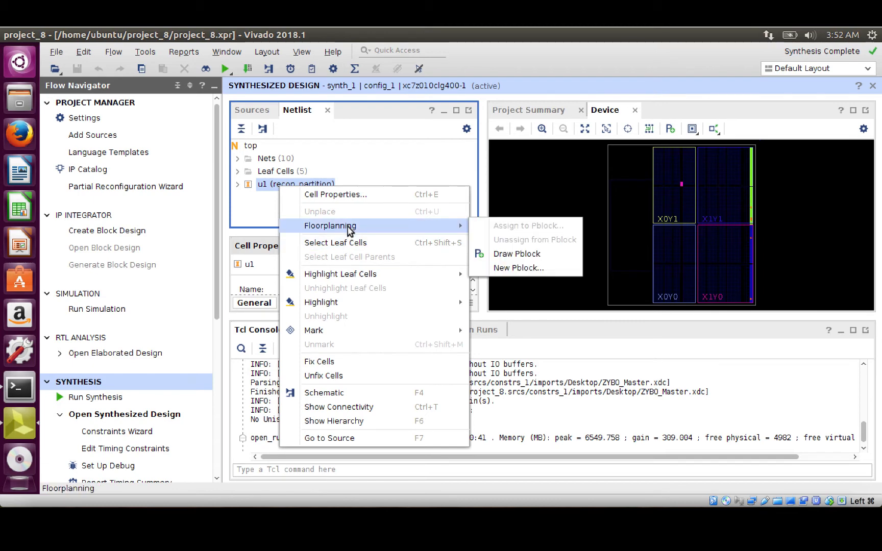
left_click(501, 254)
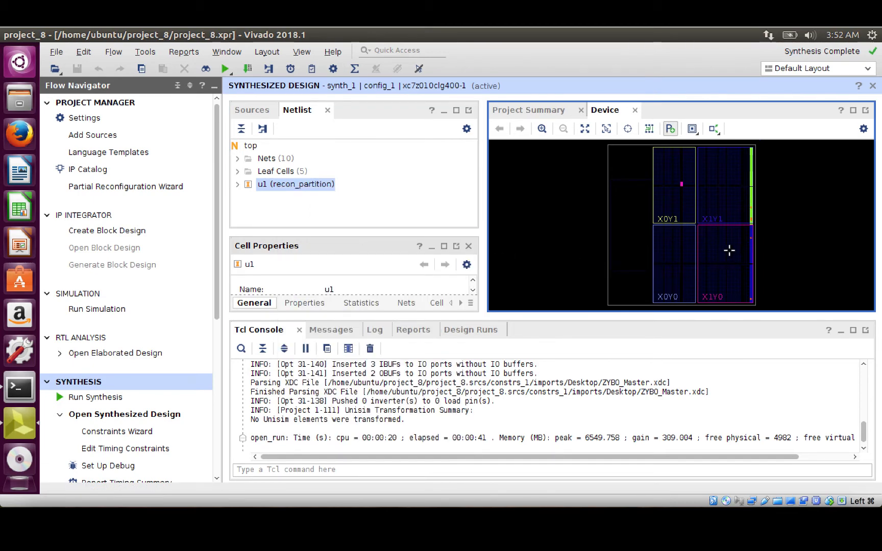
left_click_drag(721, 248, 716, 259)
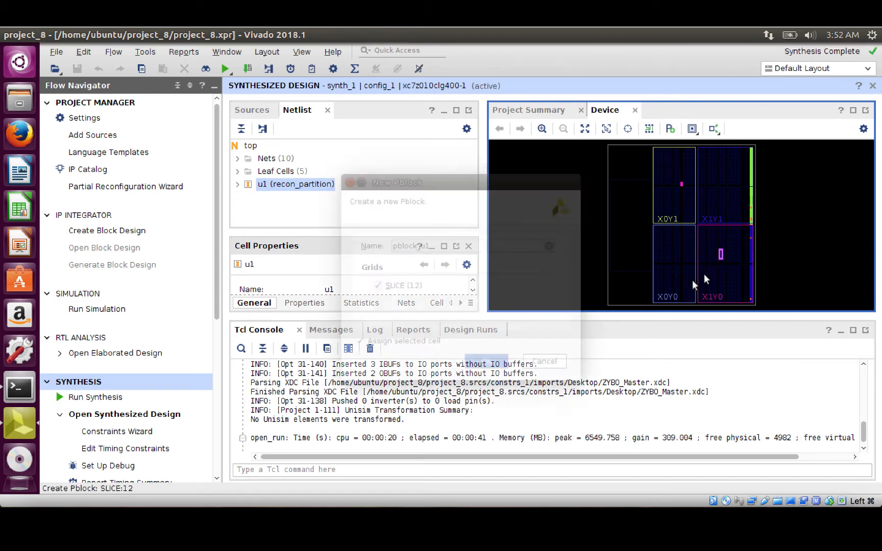
left_click(499, 365)
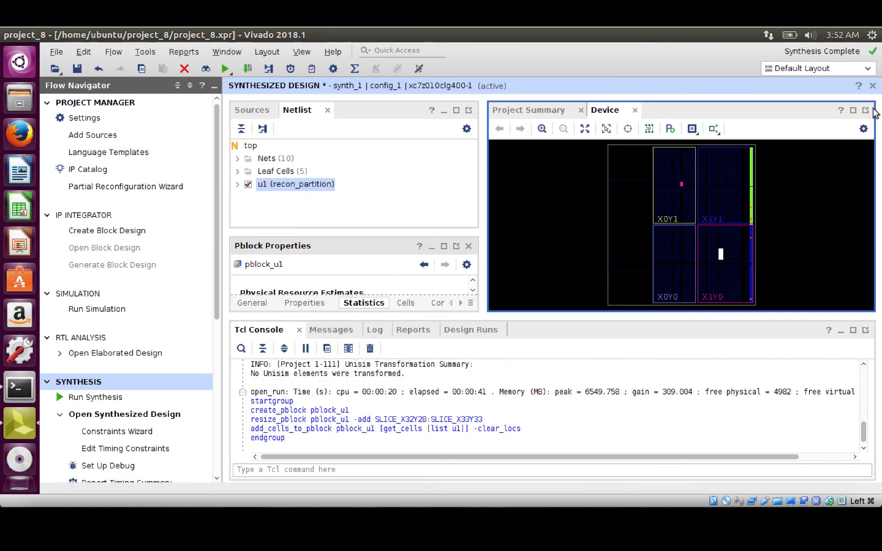
Inspect the u1 Pblock up close in the device view and examine its resource statistics in the Pblock properties
left_click(853, 110)
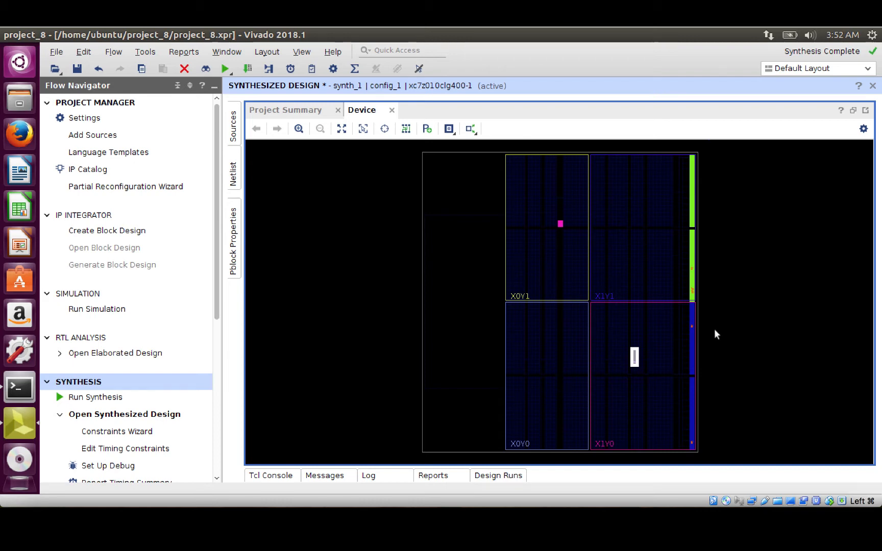
left_click(298, 129)
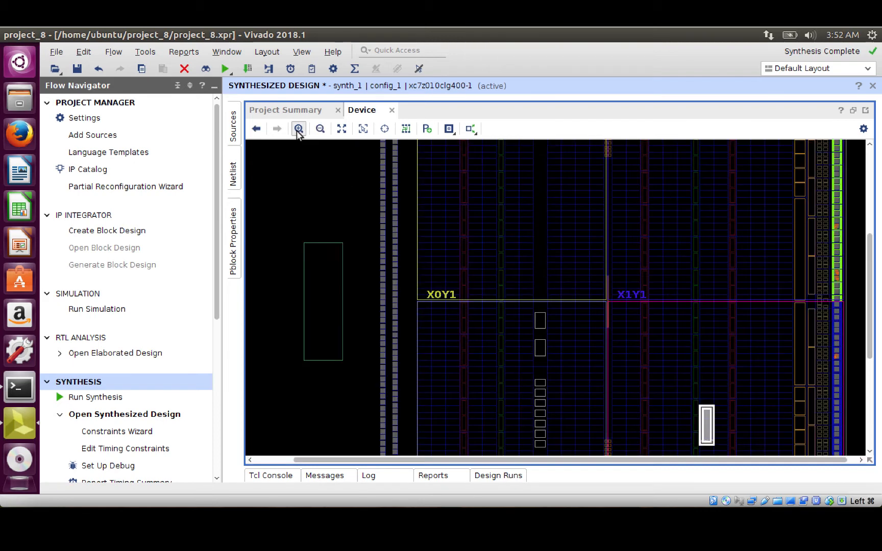
left_click(299, 128)
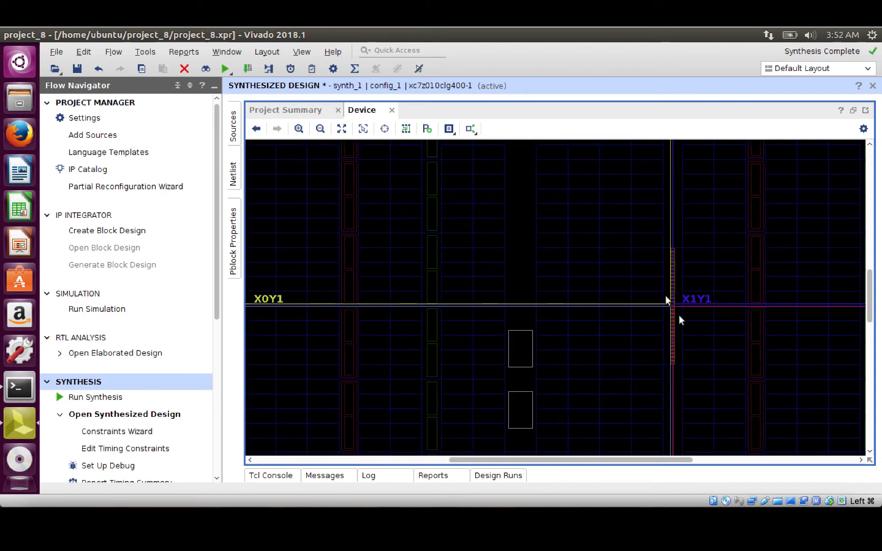
left_click_drag(634, 457, 744, 461)
left_click_drag(866, 300, 859, 342)
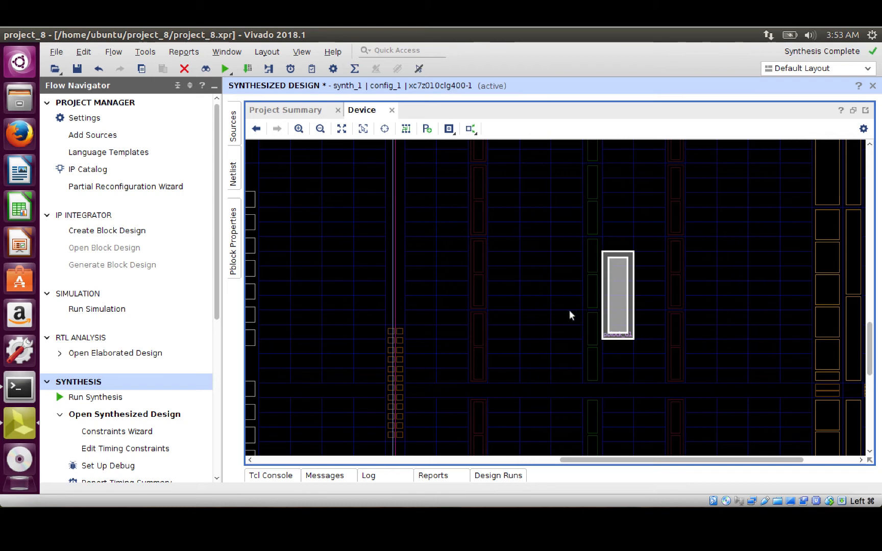
right_click(622, 291)
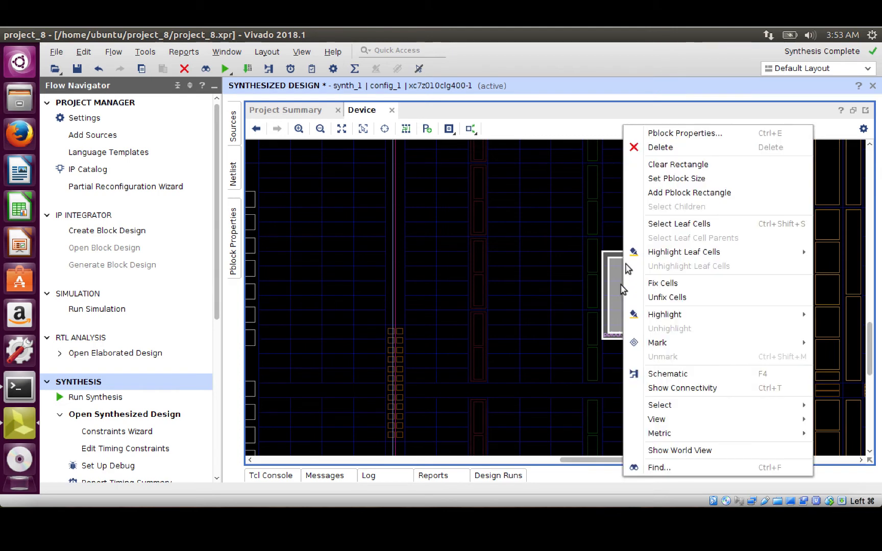
left_click(669, 133)
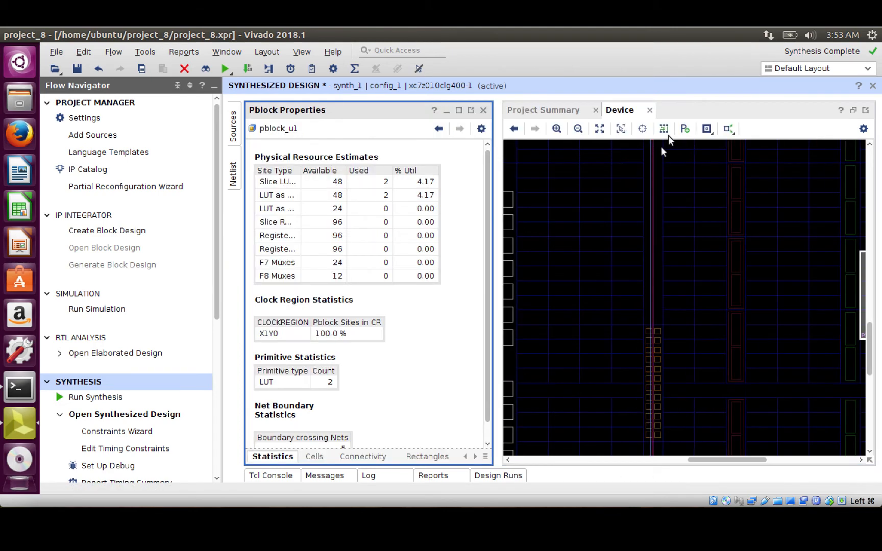
left_click(459, 110)
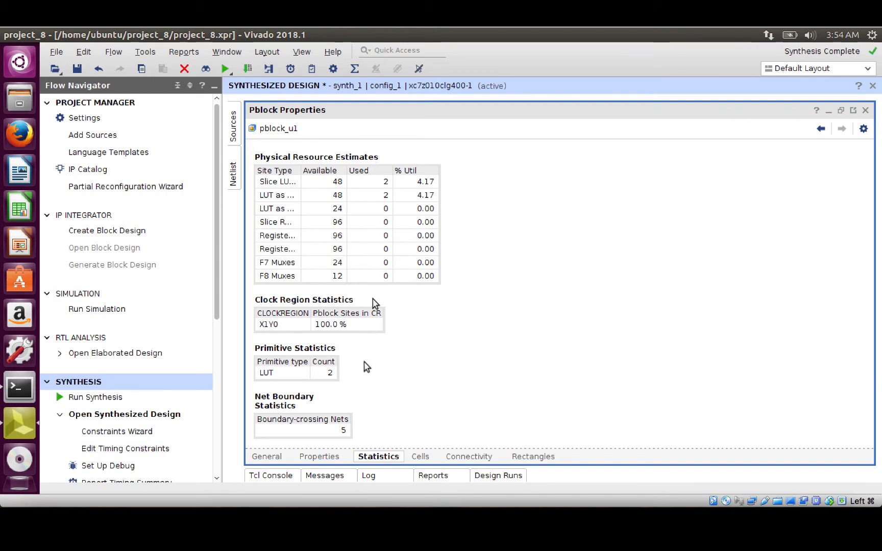
Enable RESET_AFTER_RECONFIG and set SNAPPING_MODE to ROUTING in the properties of pblock_u1
left_click(330, 460)
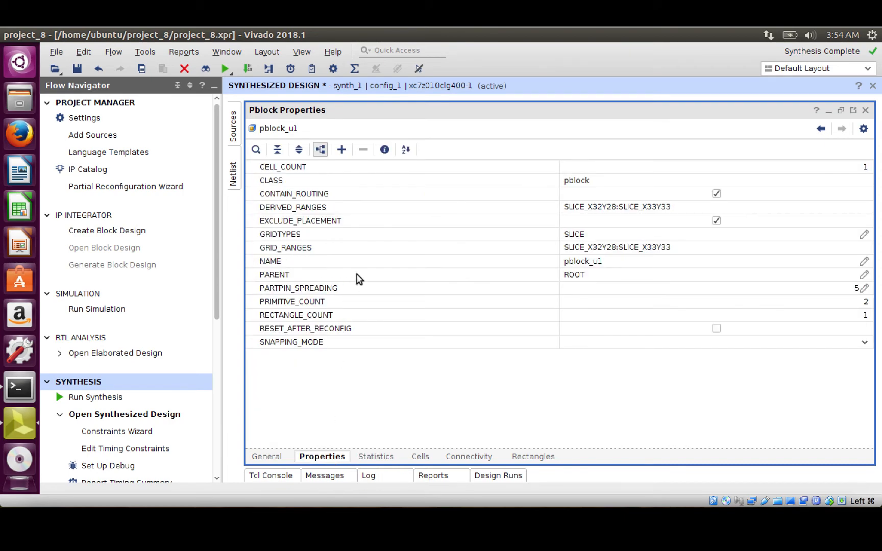
left_click(712, 328)
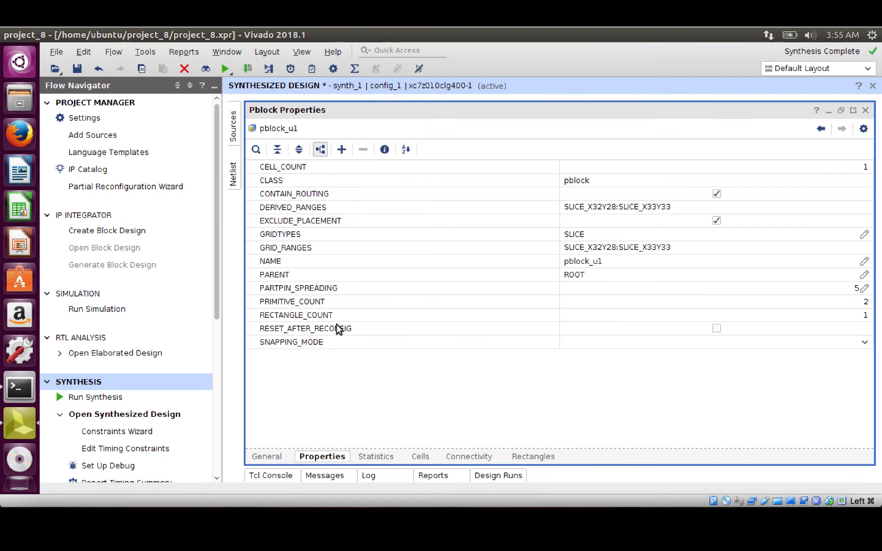
left_click(716, 329)
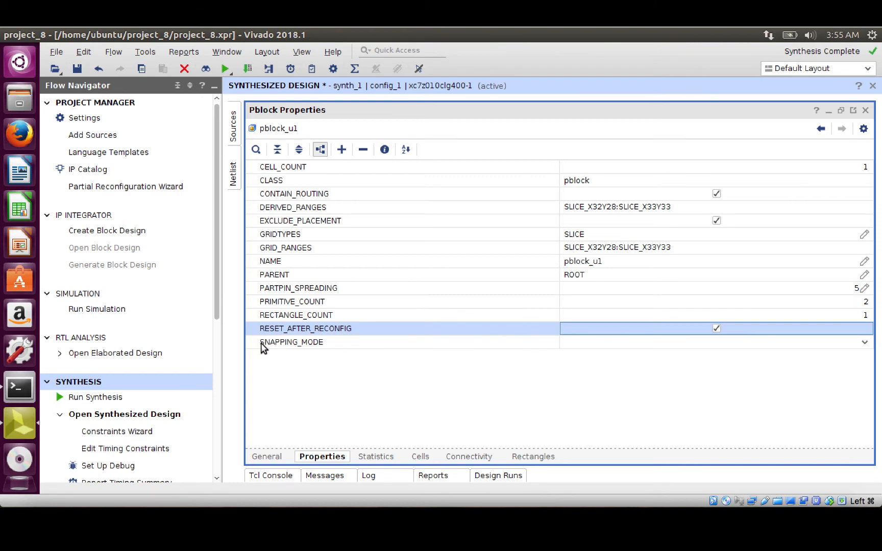
left_click(823, 349)
left_click(863, 342)
left_click(634, 378)
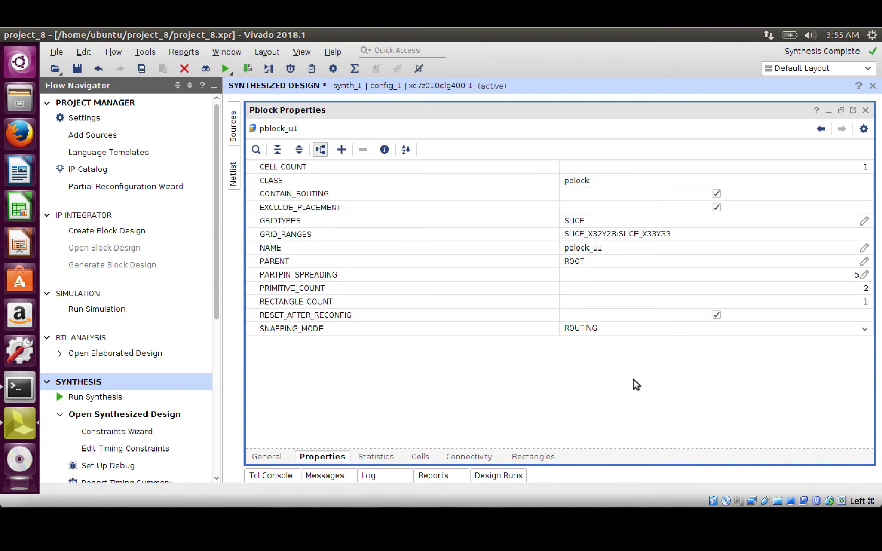
left_click(736, 329)
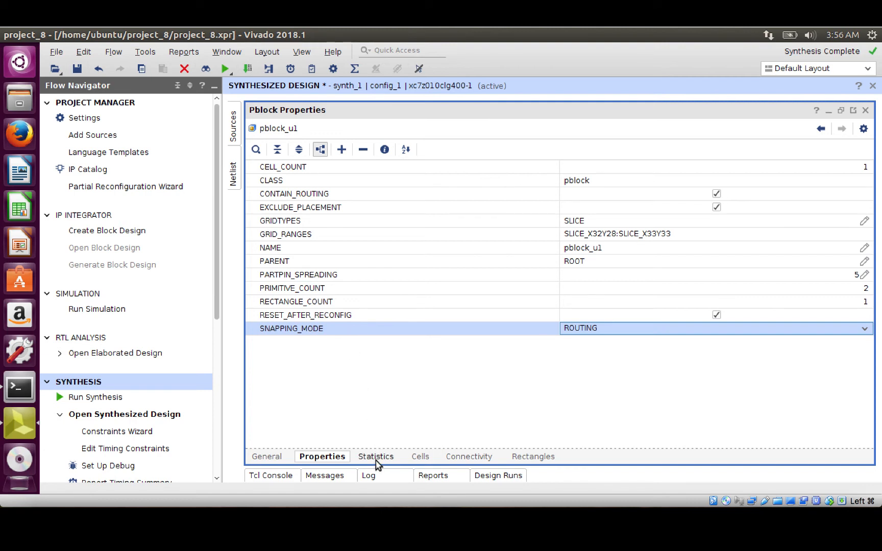
Show the Pblock properties beside the whole device and review the SNAPPING_MODE options, keeping ROUTING selected
left_click(853, 112)
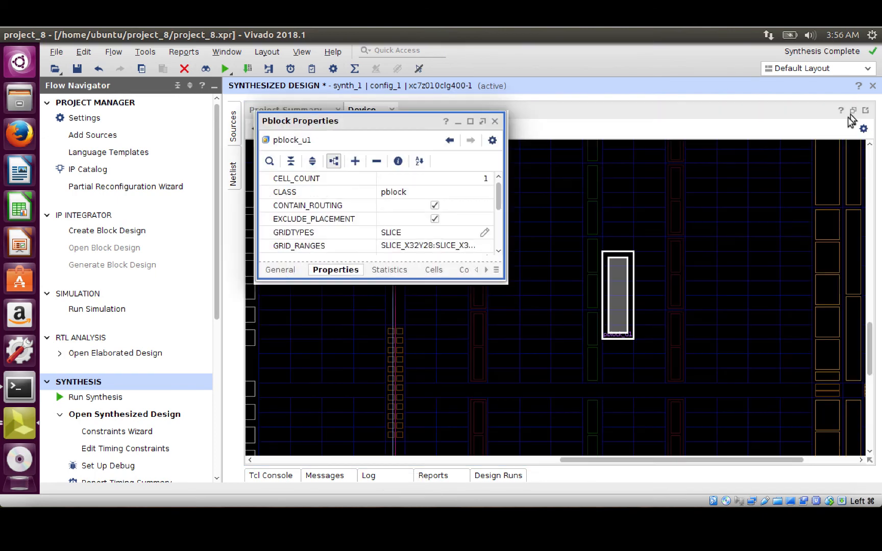
left_click(484, 121)
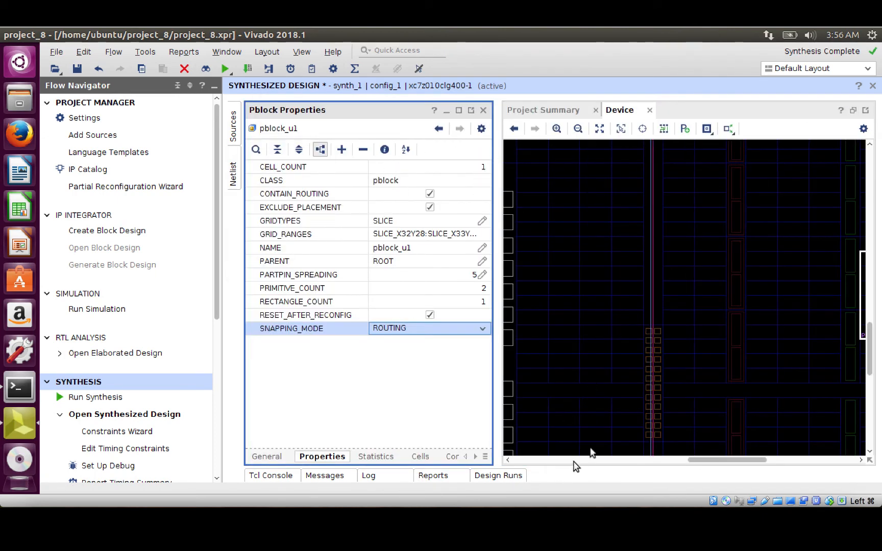
left_click(575, 129)
left_click(577, 130)
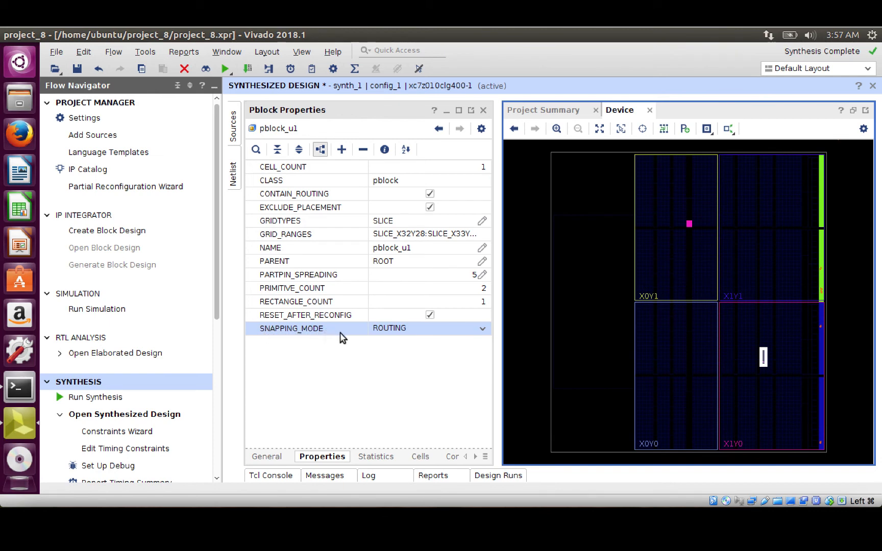
left_click(432, 329)
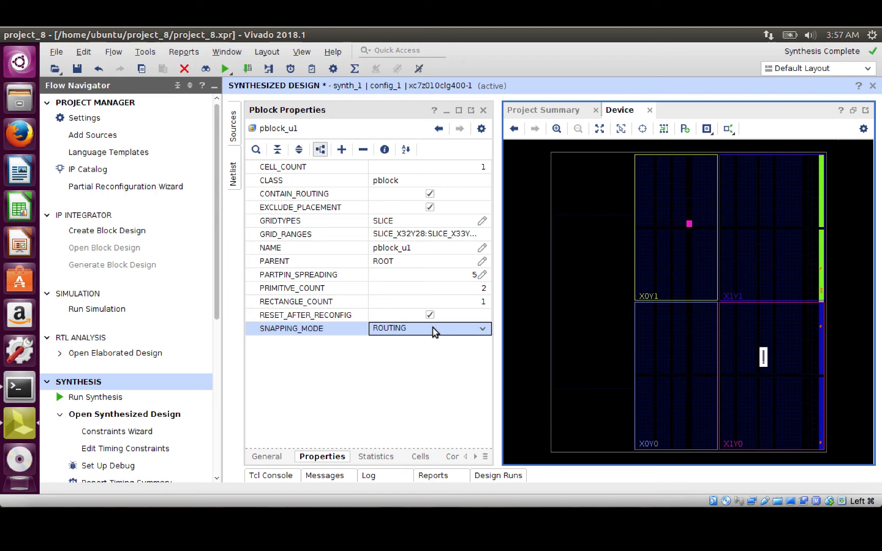
left_click(450, 343)
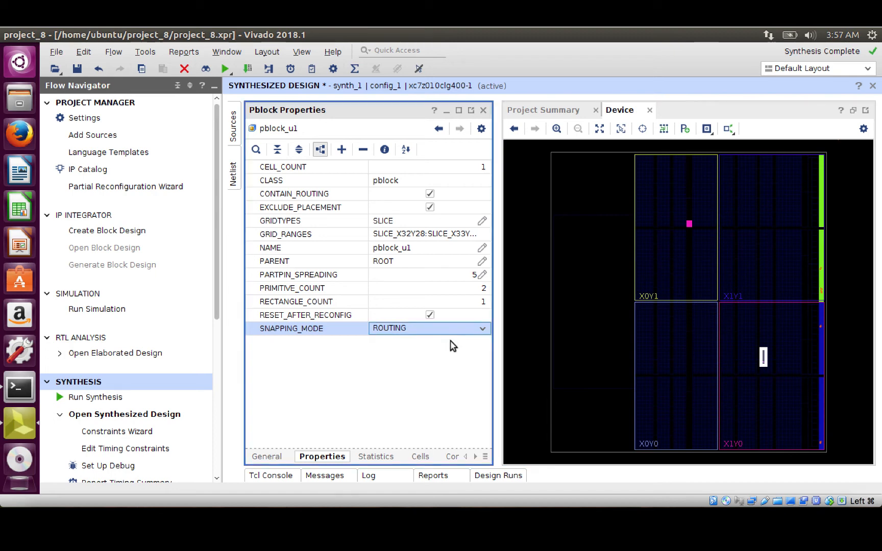
left_click(482, 329)
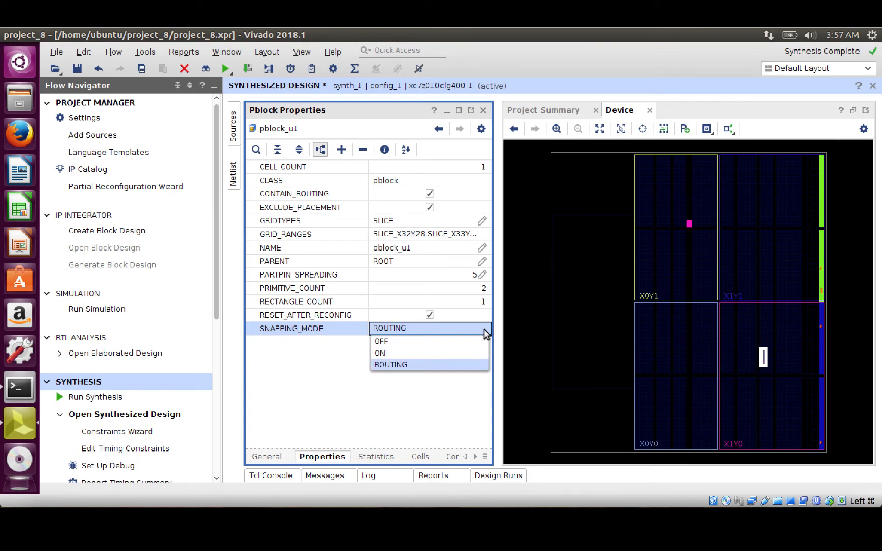
left_click(405, 365)
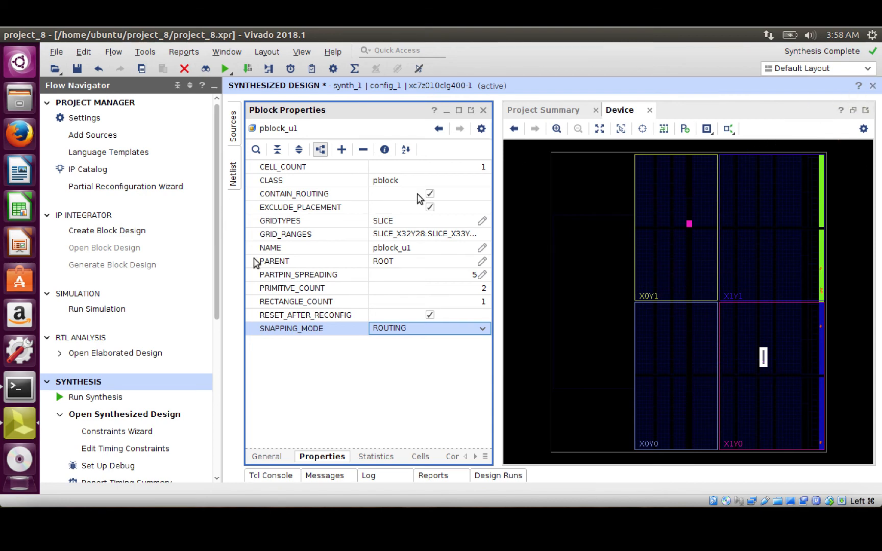
Launch implementation and agree to save the synthesized design's modified constraints before the run
scroll(92, 427, "down", 5)
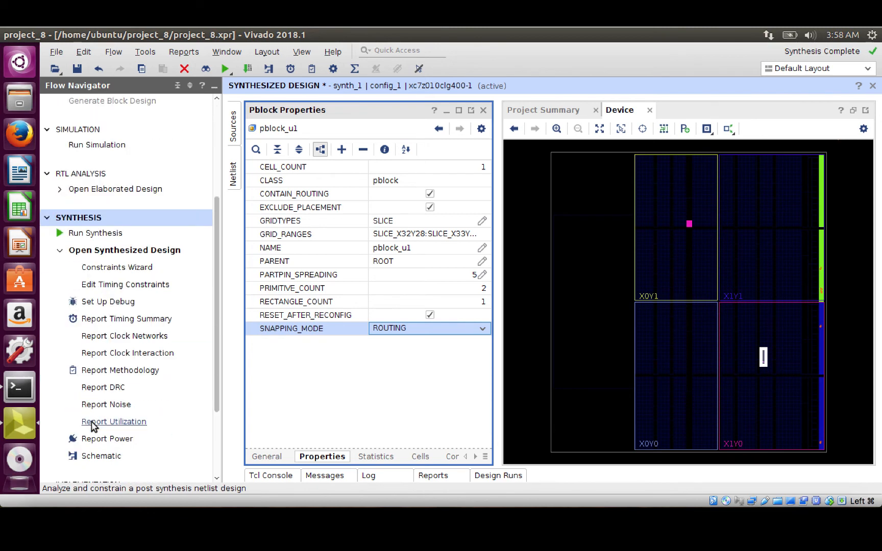
left_click(58, 251)
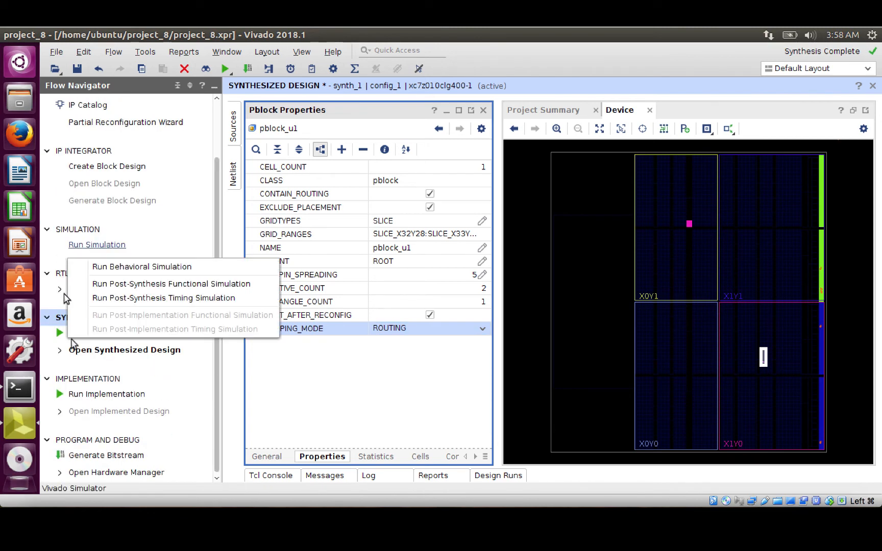
left_click(82, 396)
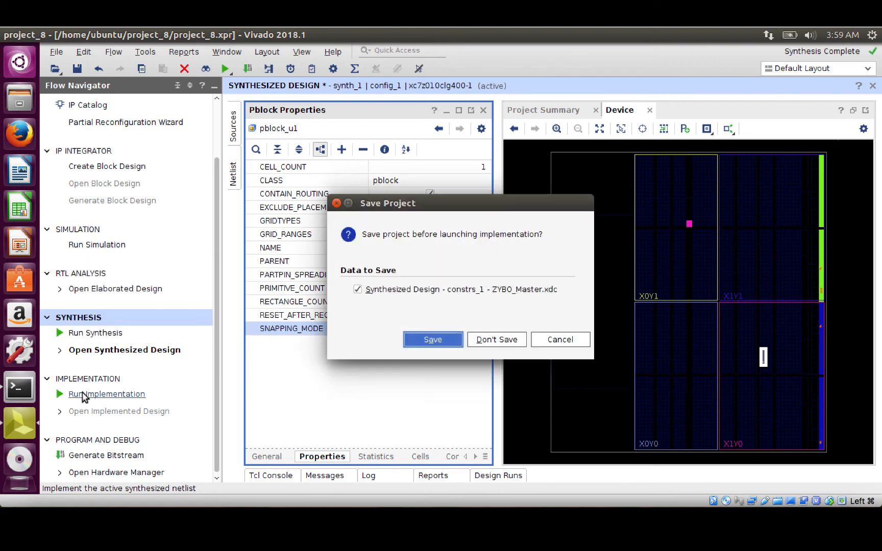
left_click(439, 340)
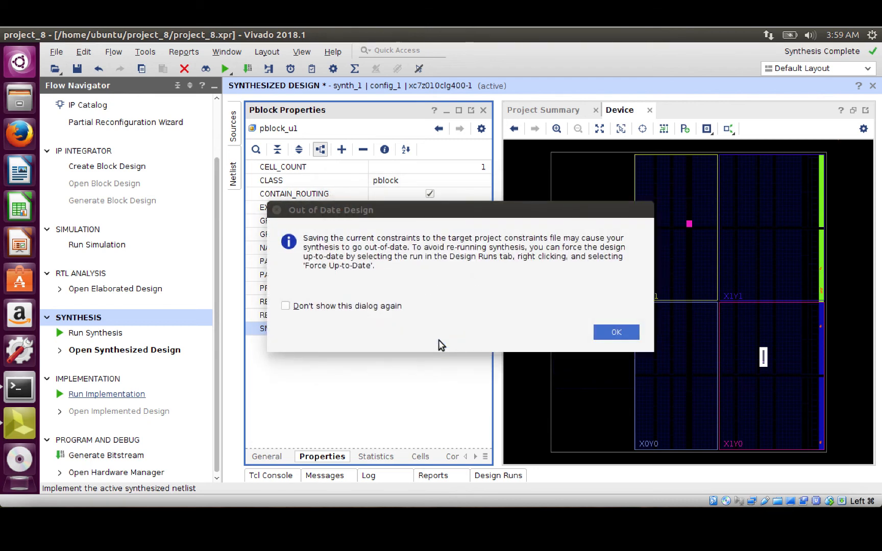
left_click(606, 330)
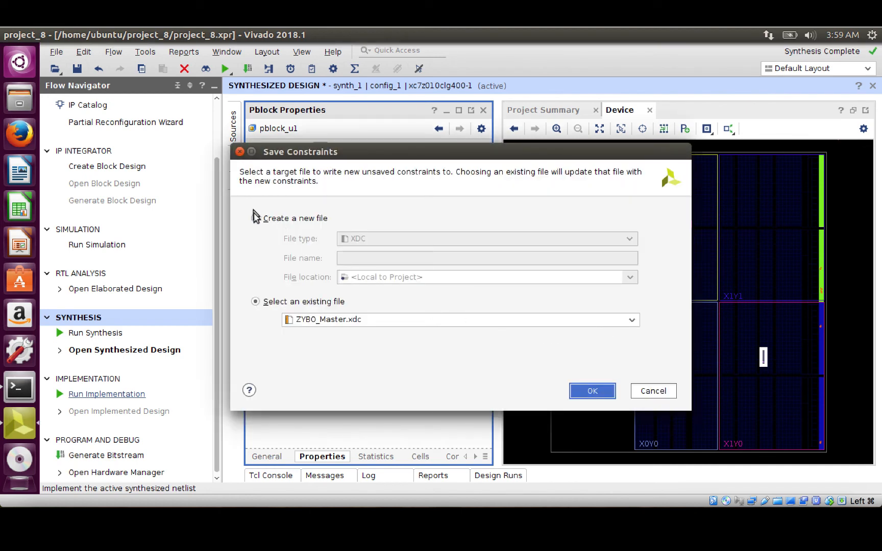
Save the Pblock constraints to a new XDC file stored local to the project
left_click(266, 224)
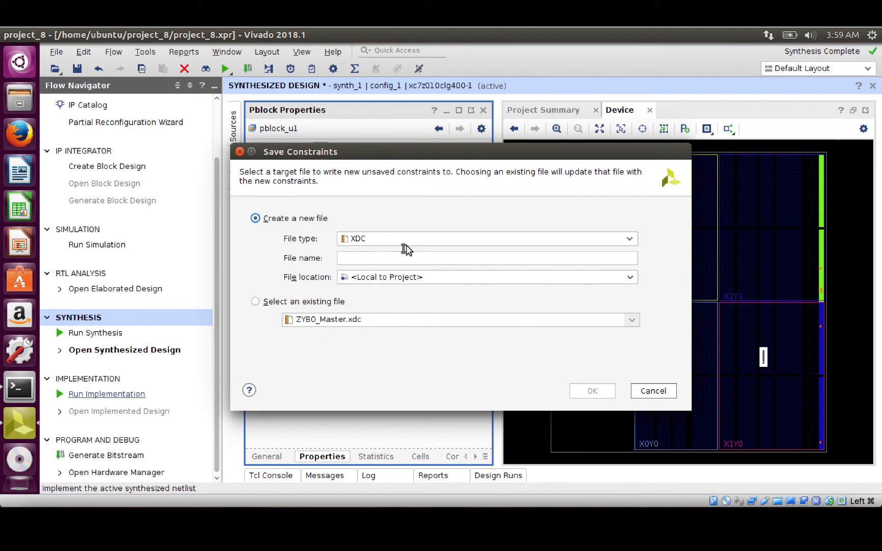
left_click(368, 260)
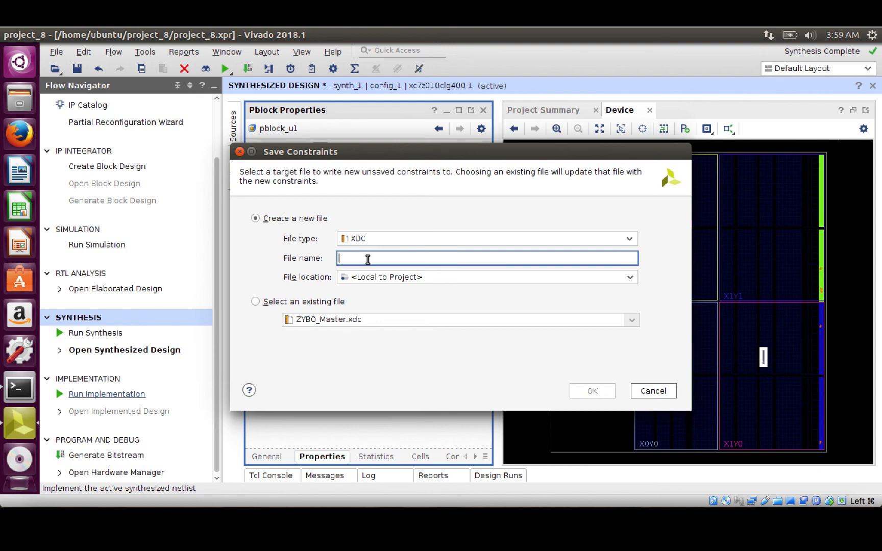
type("pba")
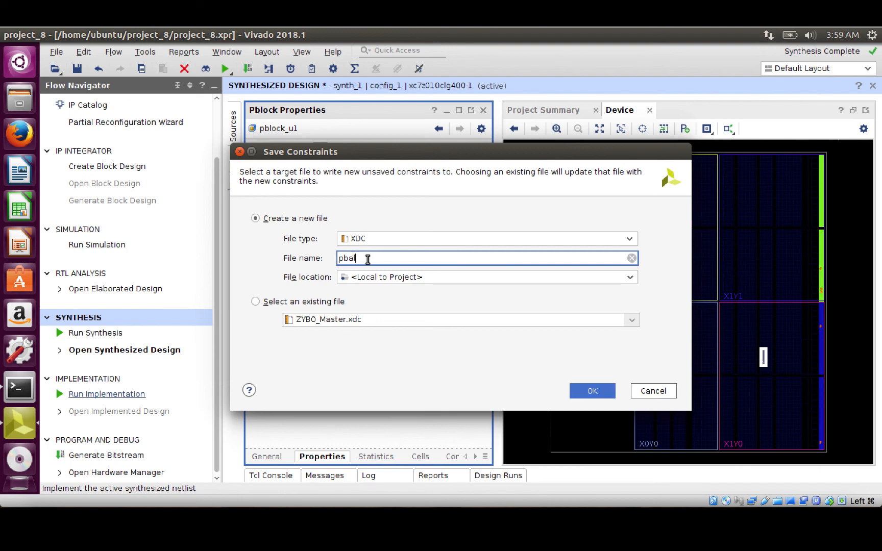
key("BackSpace")
left_click(593, 392)
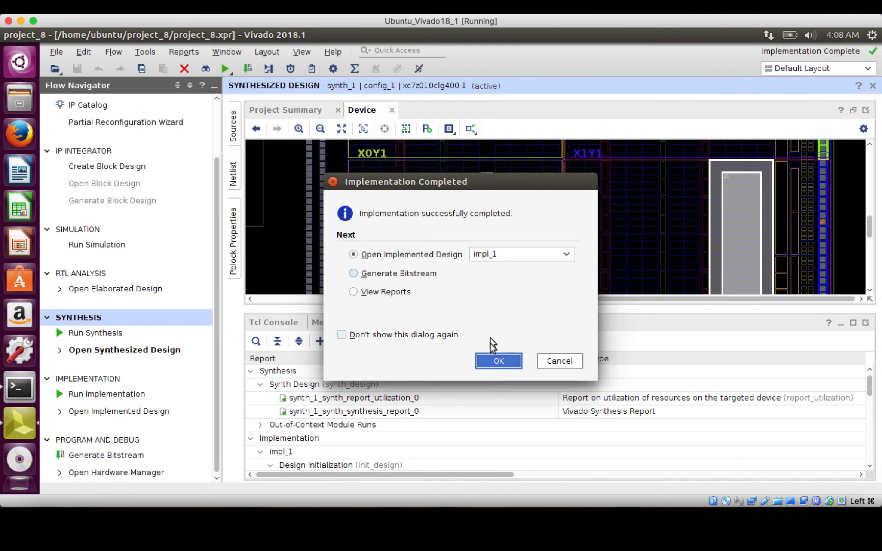
Dismiss the implementation-completed dialog and generate the bitstreams for the implementation runs
left_click(493, 359)
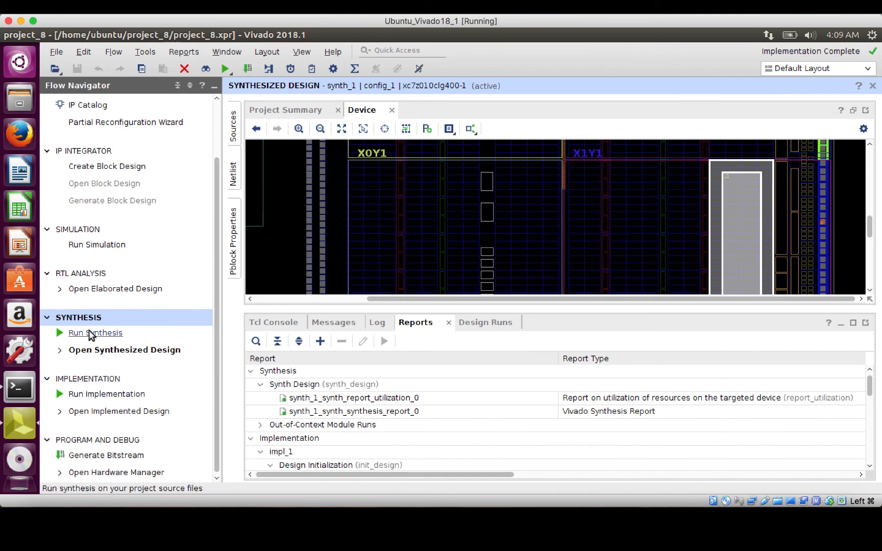
left_click(117, 459)
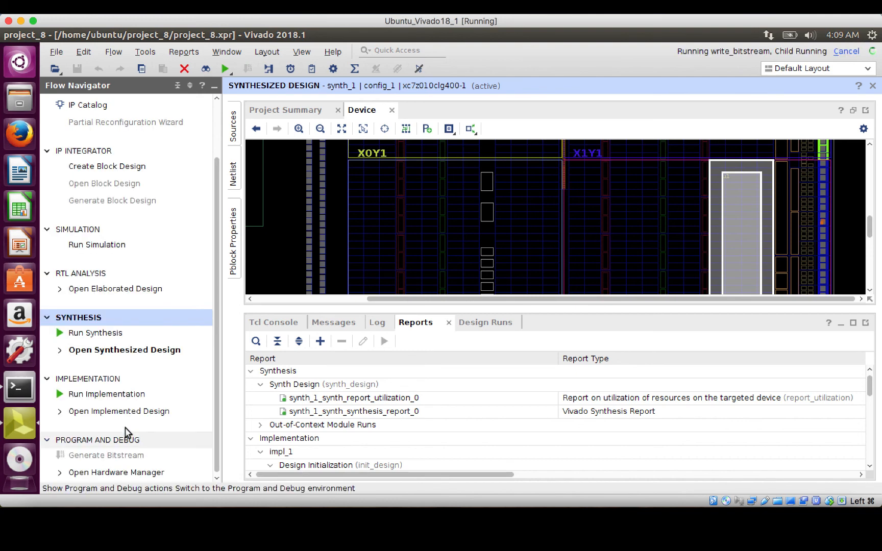
Open the Hardware Manager and auto-connect to the Digilent board's hardware target
left_click(63, 475)
left_click_drag(219, 411, 216, 476)
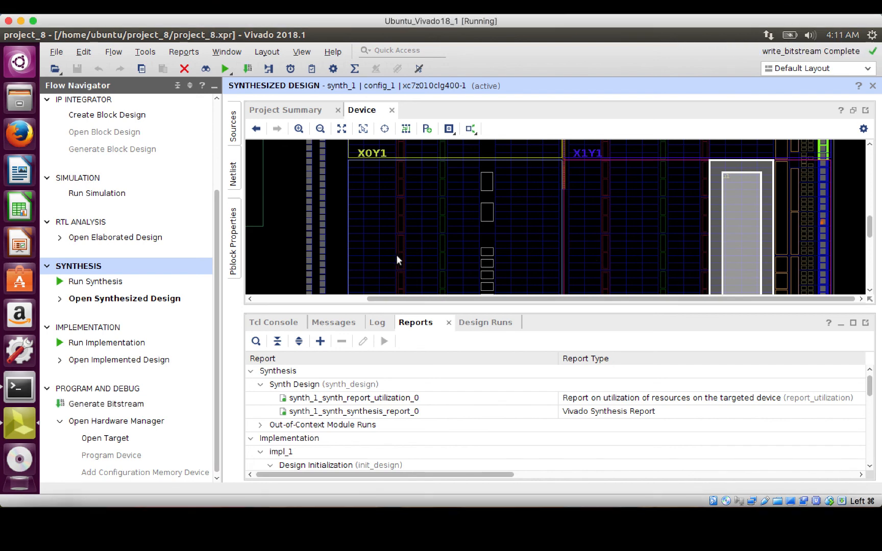
left_click(105, 438)
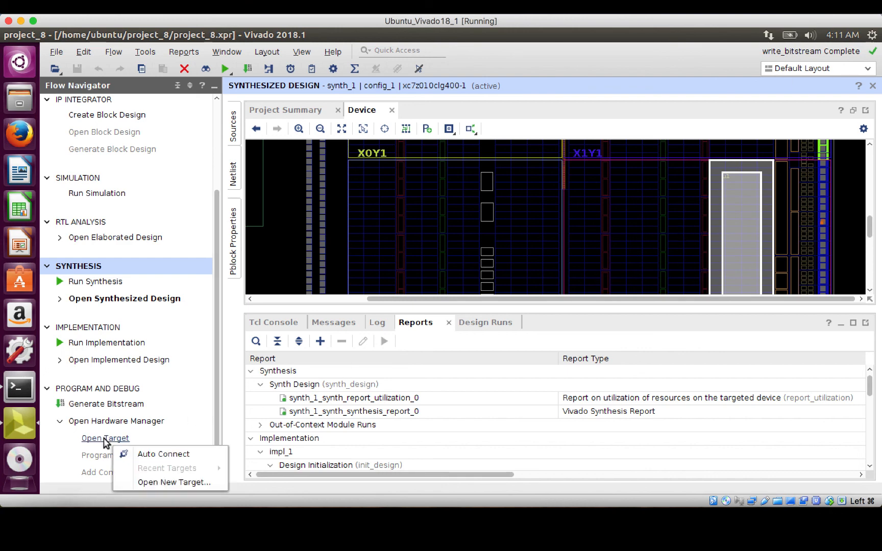
left_click(139, 455)
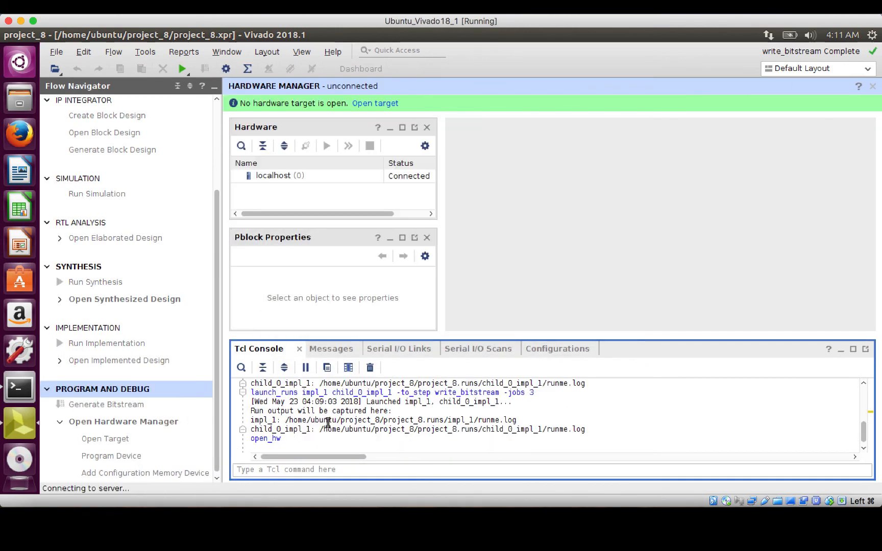
left_click(388, 103)
left_click(382, 121)
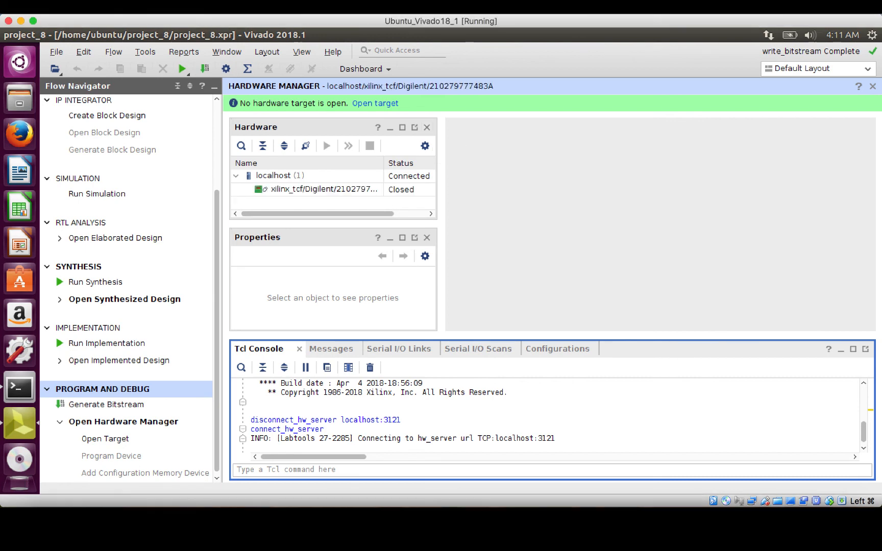
left_click(356, 104)
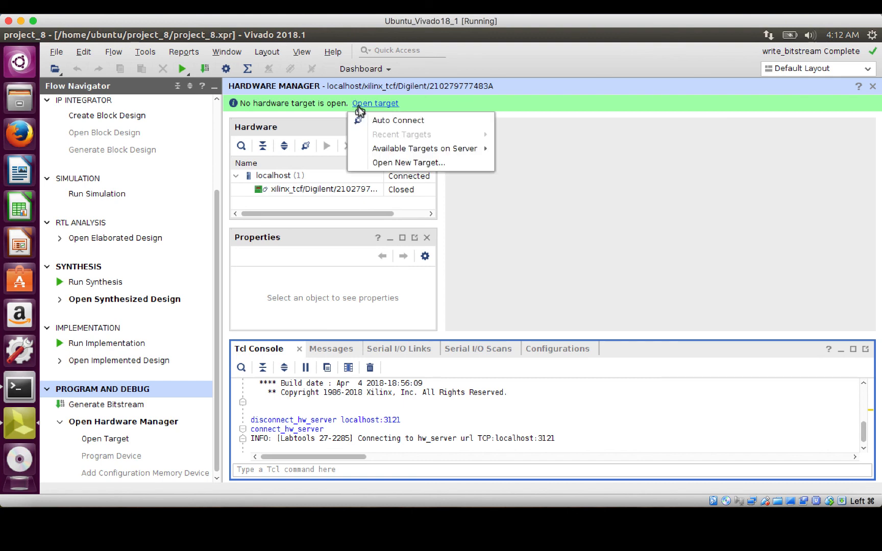
left_click(383, 123)
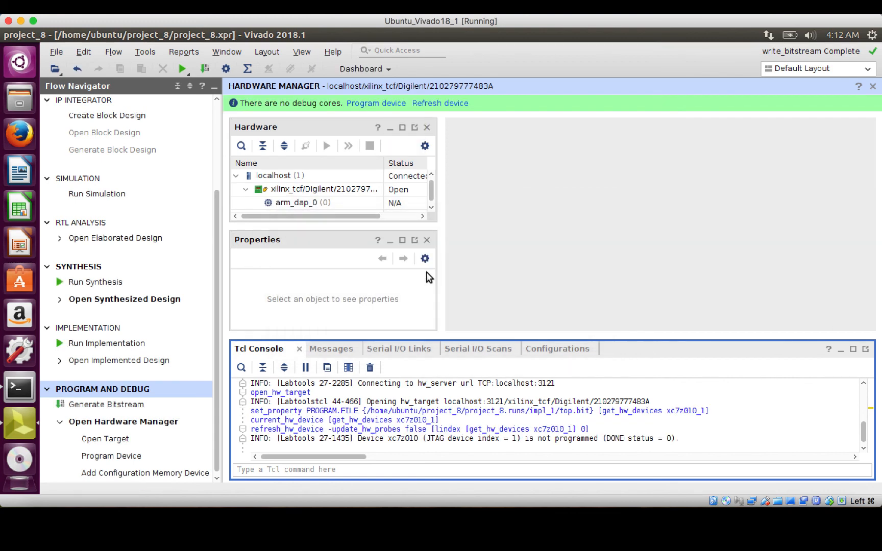
Program the xc7z010_1 device with the full bitstream top.bit from the impl_1 folder
left_click(402, 128)
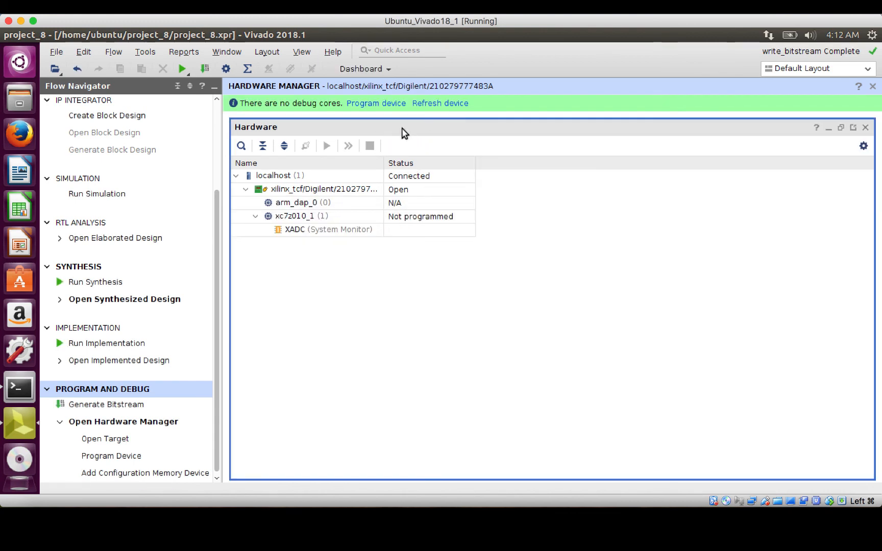
left_click(285, 217)
right_click(288, 221)
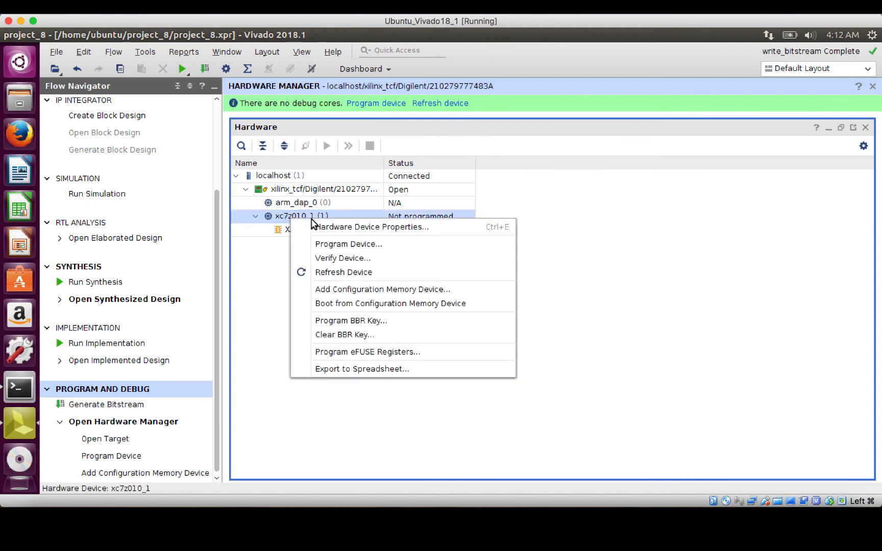
left_click(369, 245)
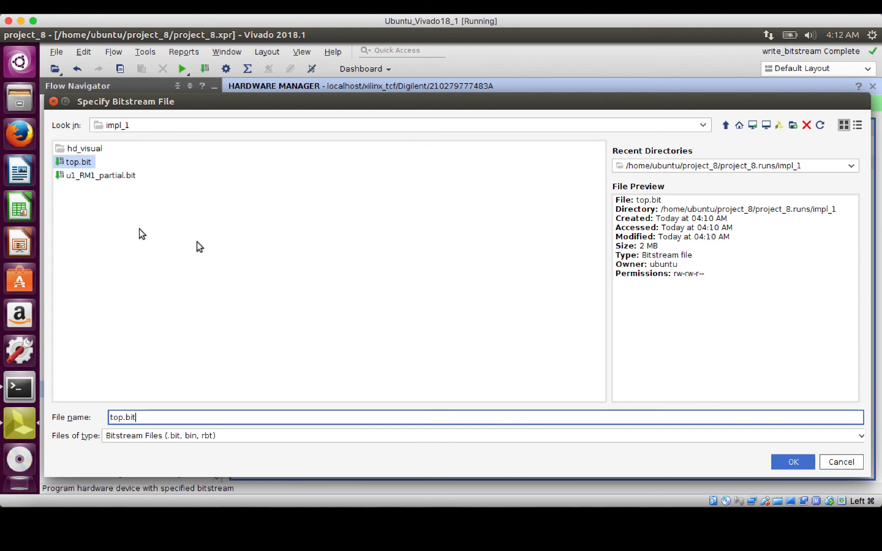
left_click(798, 463)
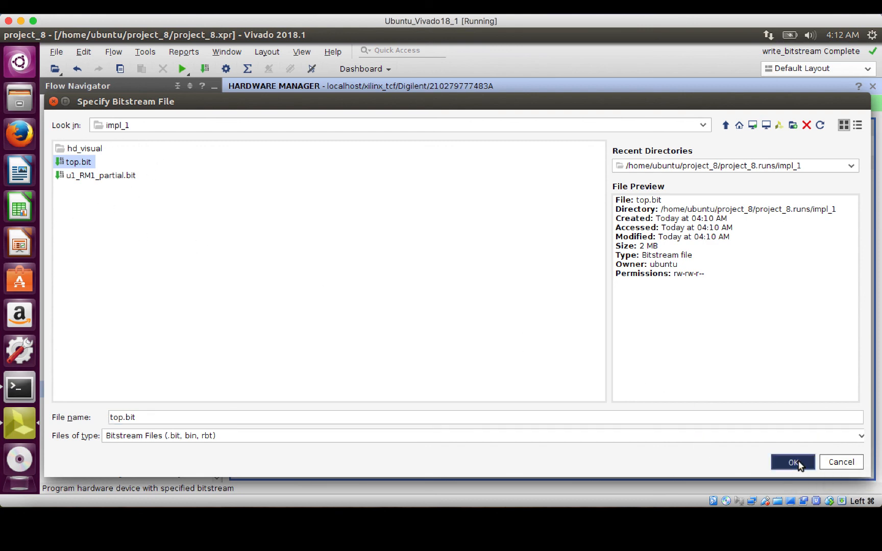
left_click(541, 366)
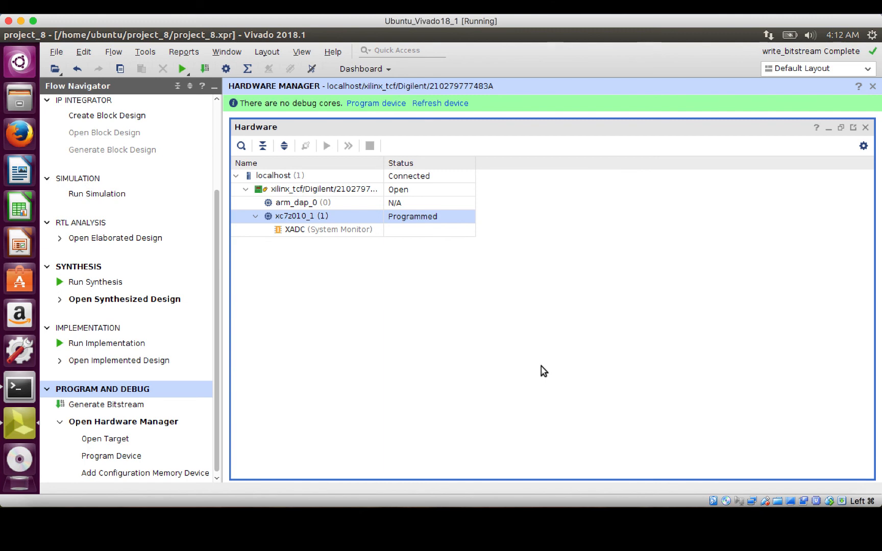
Program the xc7z010_1 device with the partial bitstream u1_RM1_partial.bit from the impl_1 folder
right_click(411, 221)
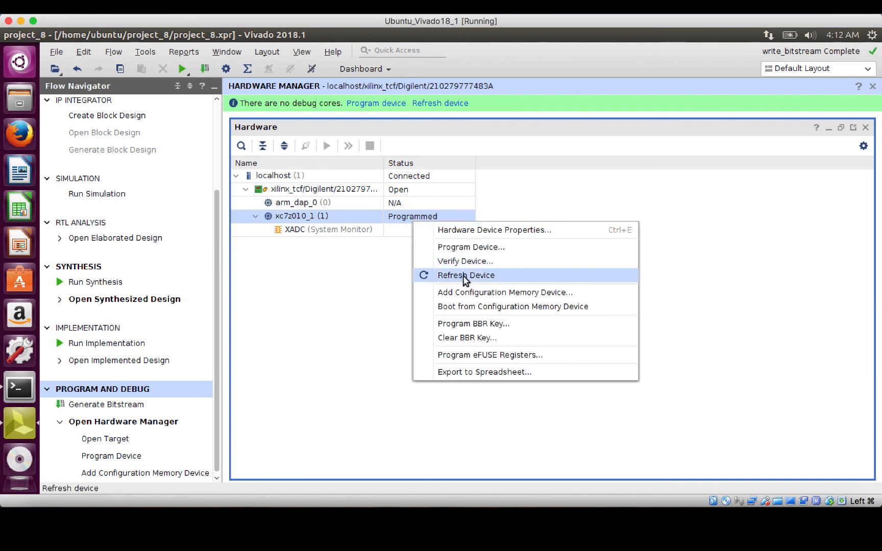
left_click(468, 247)
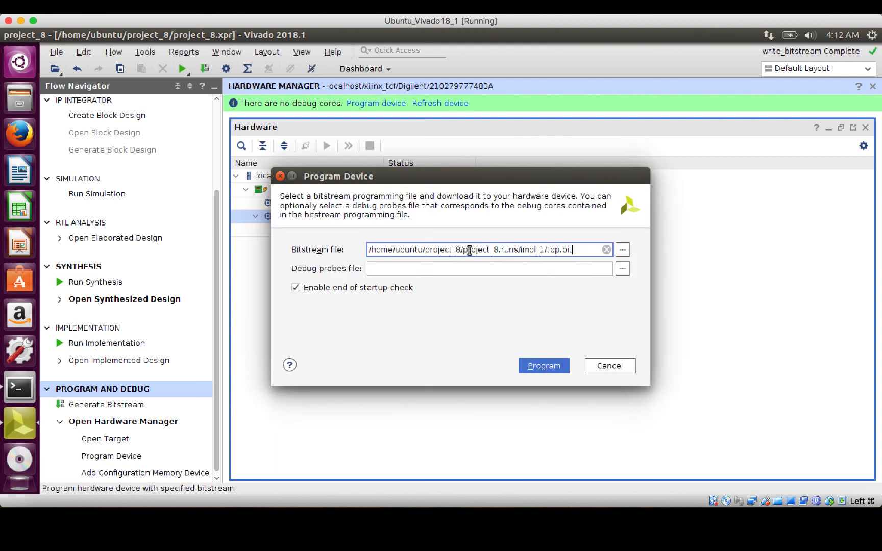
left_click(622, 250)
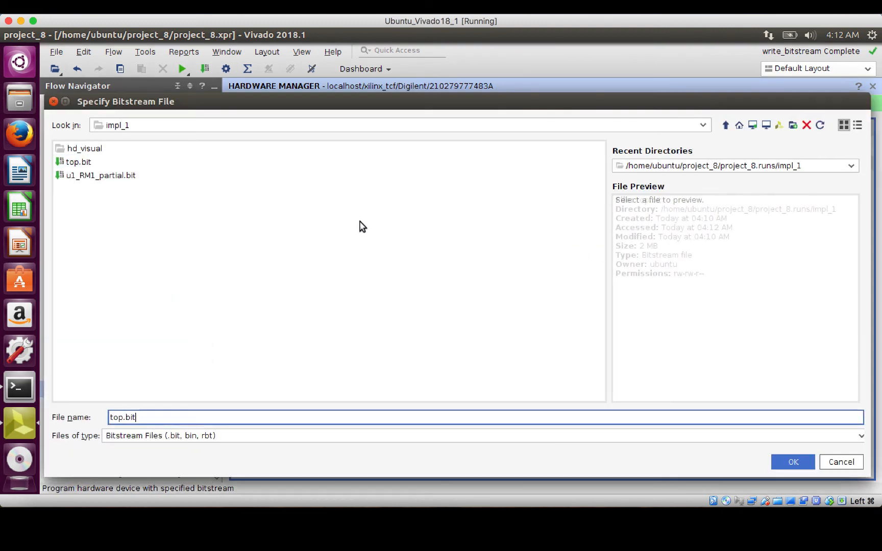
left_click(67, 175)
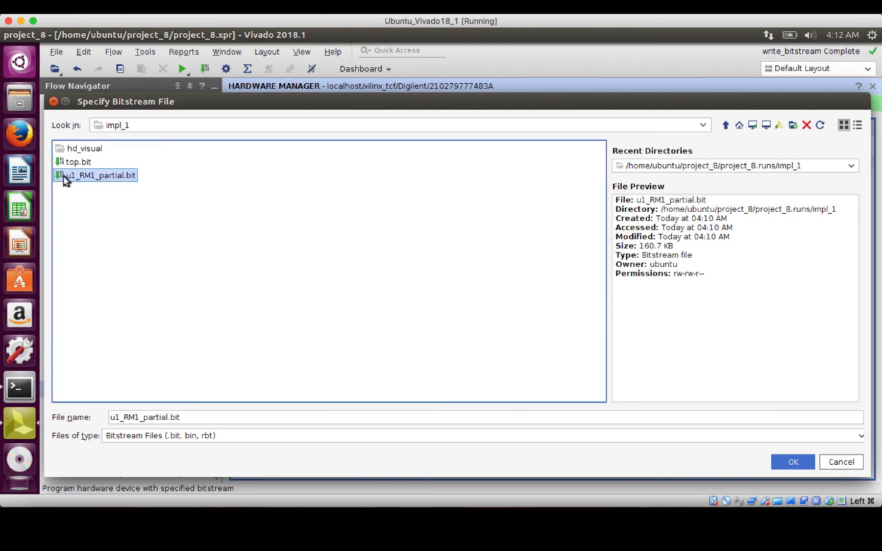
left_click(792, 462)
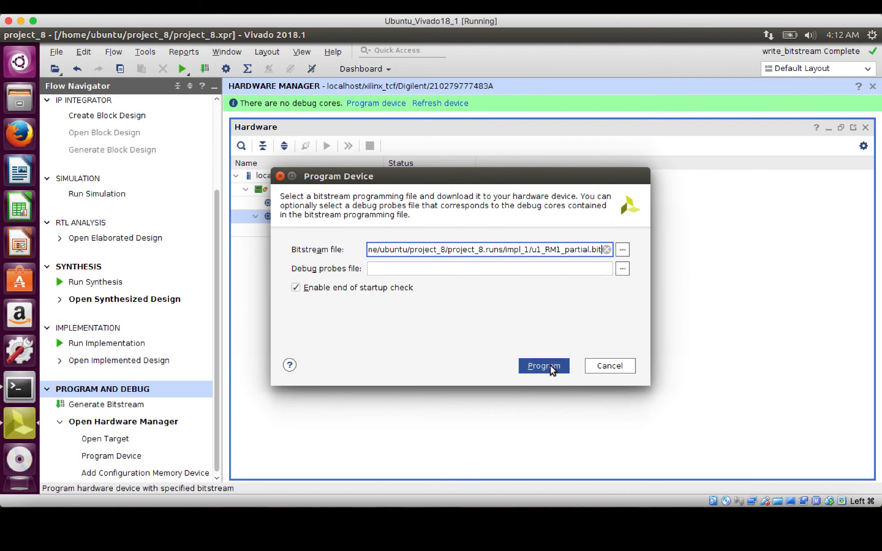
left_click(543, 366)
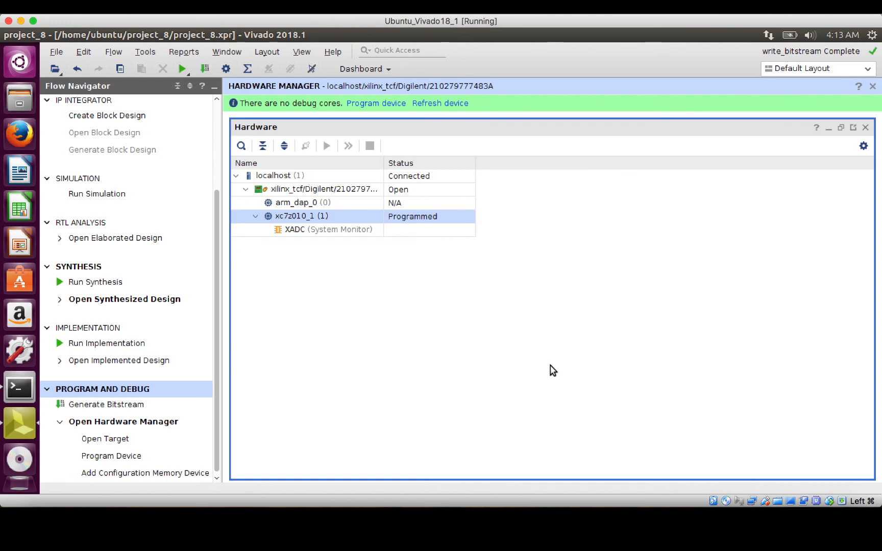
Program the xc7z010_1 device with the partial bitstream u1_RM2_partial.bit from the child_0_impl_1 folder
right_click(307, 216)
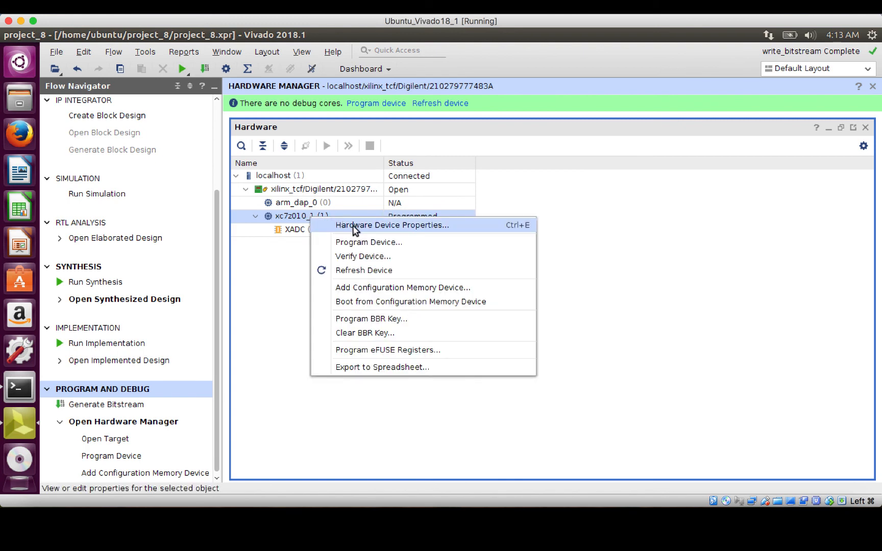
left_click(367, 244)
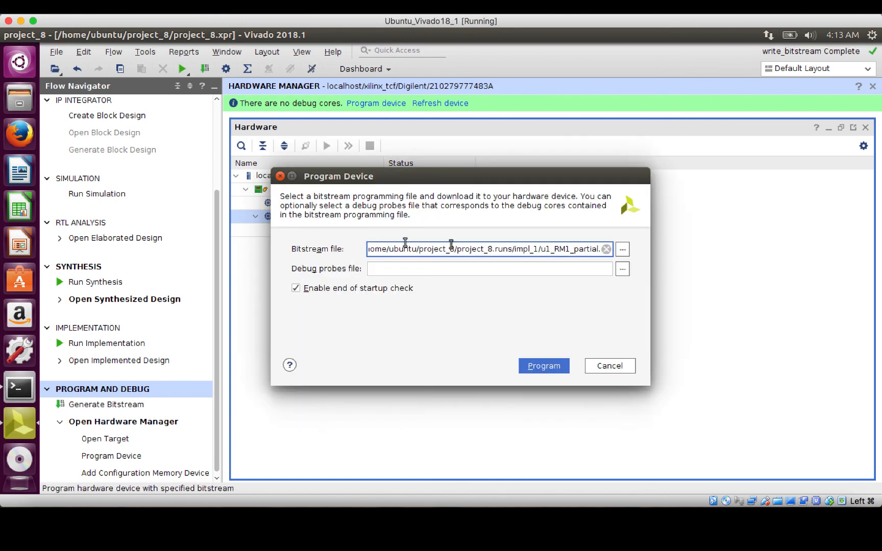
left_click(622, 249)
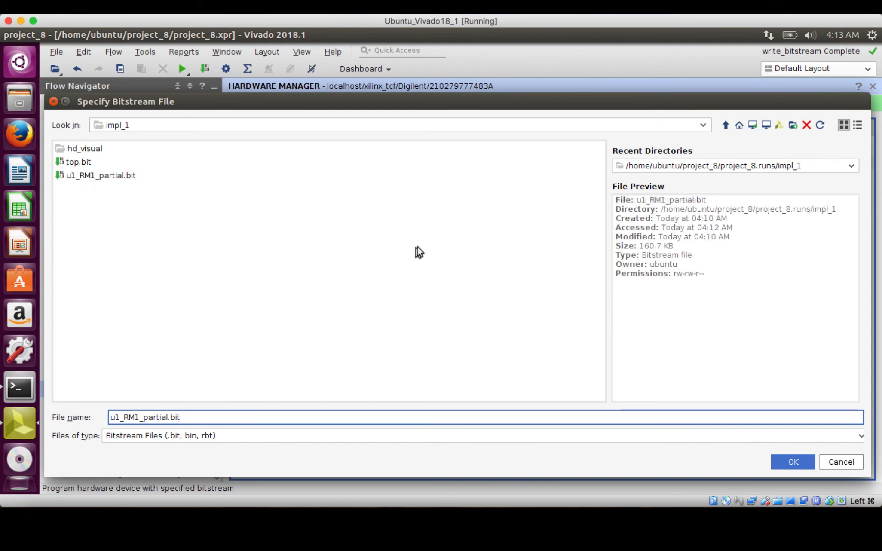
left_click(725, 125)
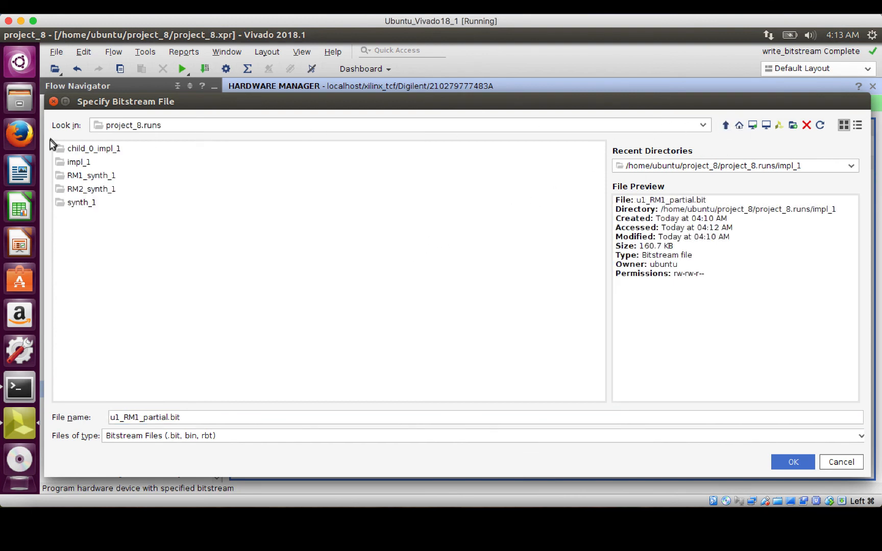
double_click(88, 149)
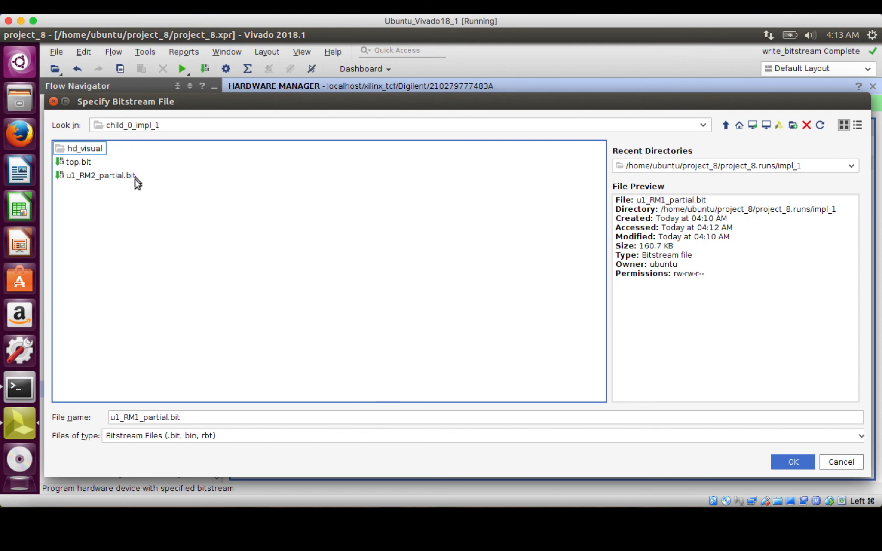
left_click(84, 176)
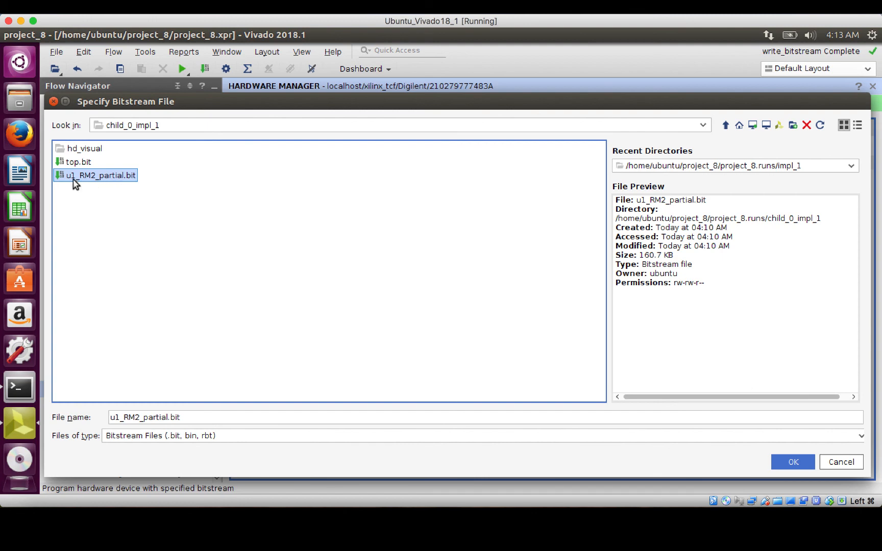
left_click(791, 462)
left_click(558, 366)
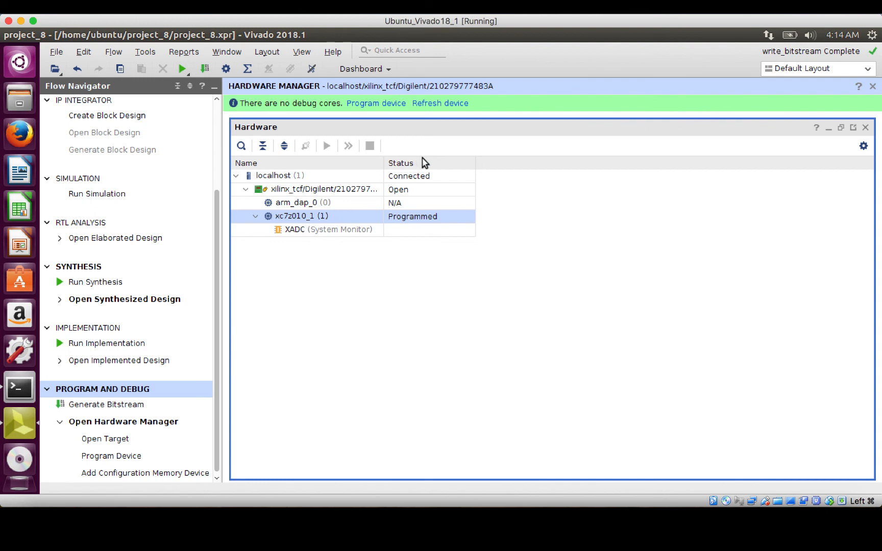
left_click(593, 14)
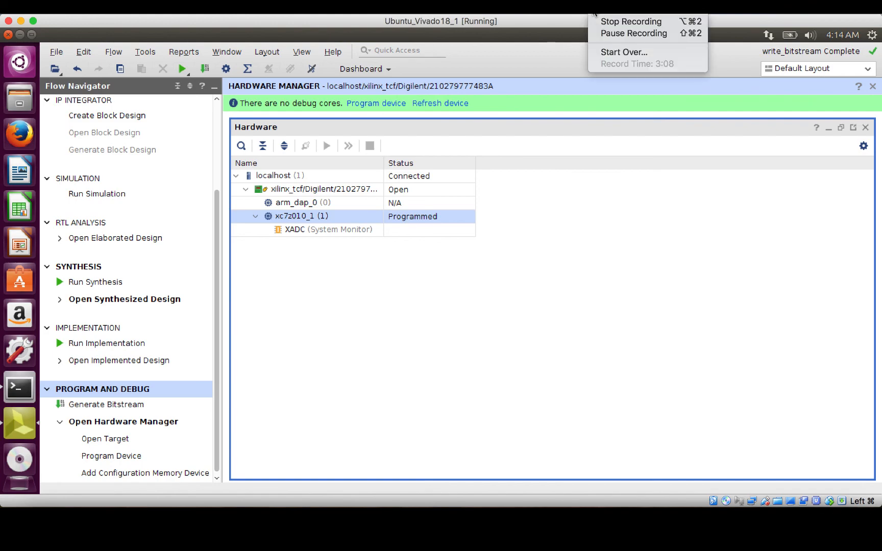